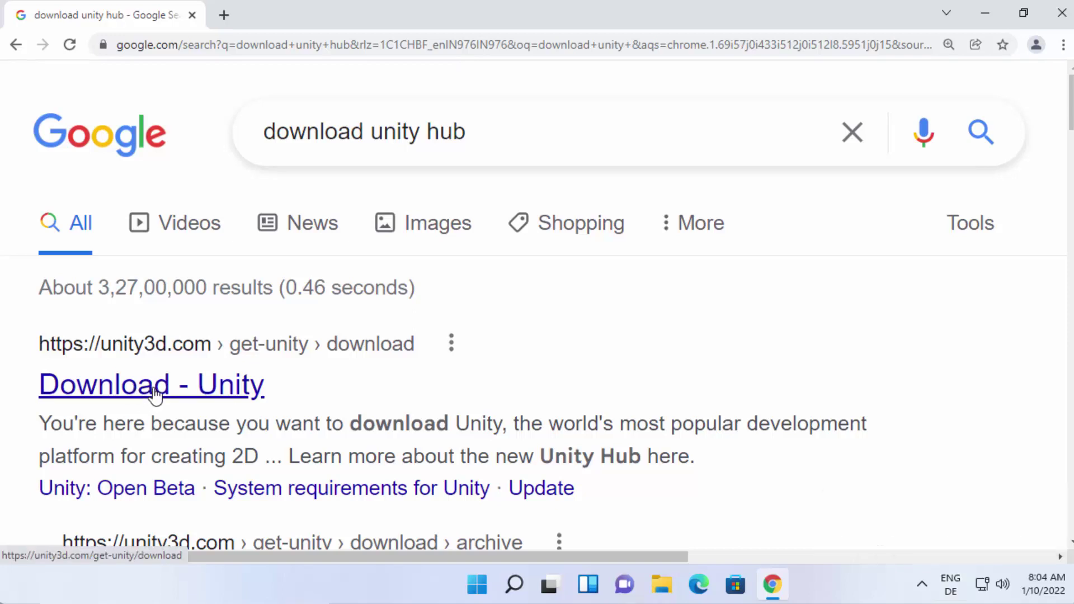
Open the Unity download page (unity3d.com/get-unity/download) from the 'download unity hub' results.
{"action": "left_click", "coordinate": [155, 395]}
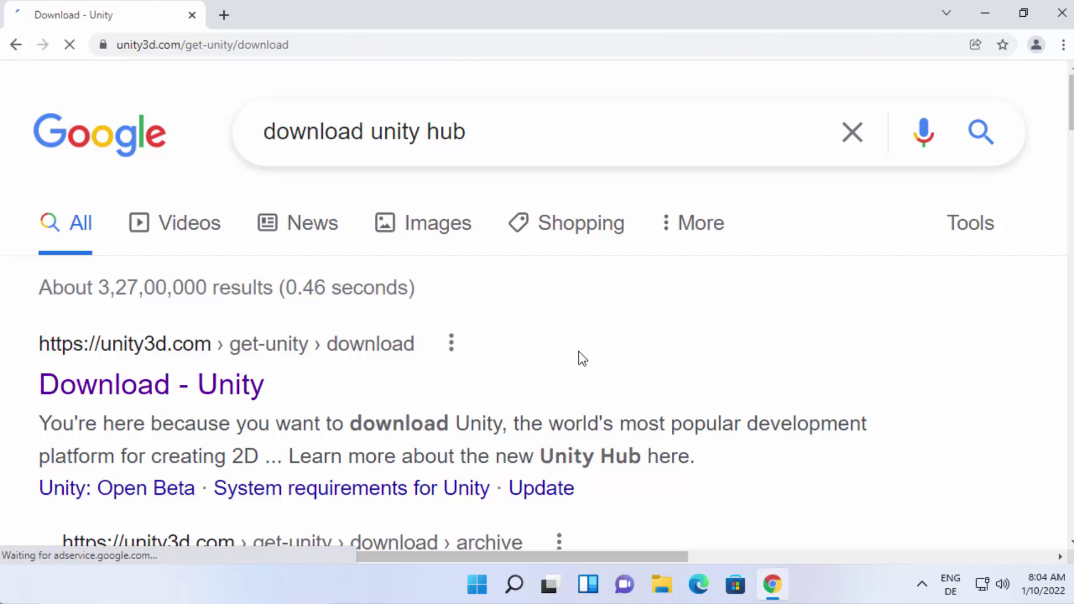
{"action": "key", "text": "alt+Left"}
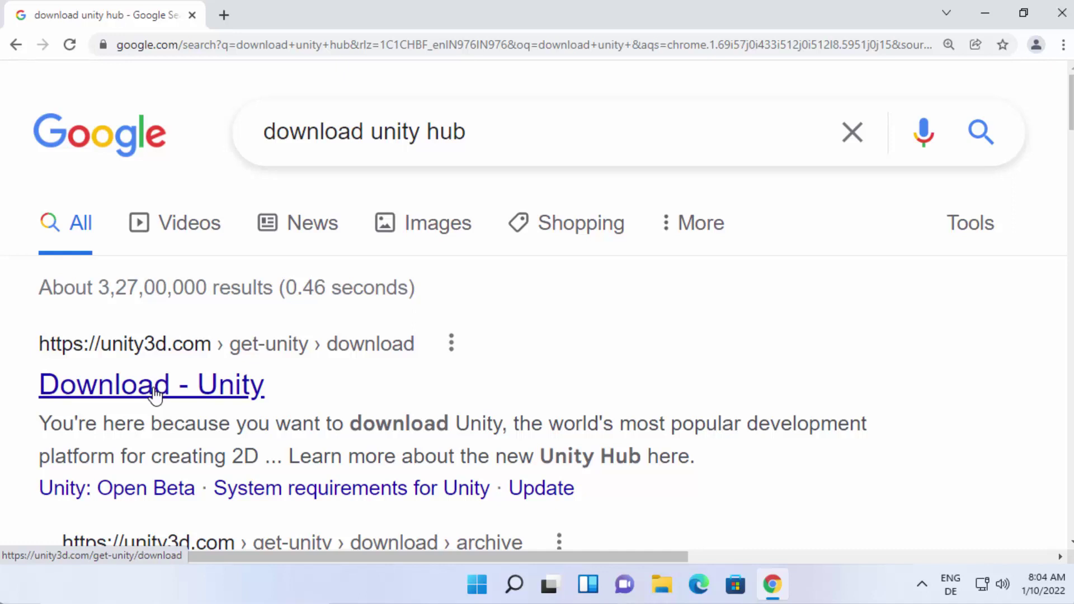
{"action": "left_click", "coordinate": [156, 395]}
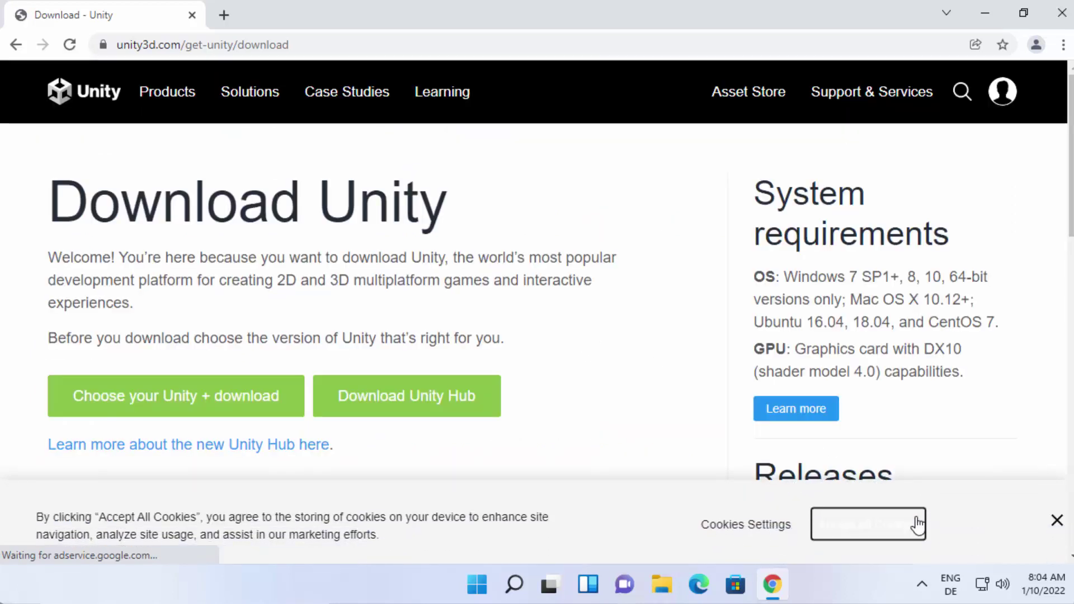
Accept the site's cookies, then download and launch UnityHubSetup.exe.
{"action": "left_click", "coordinate": [915, 528]}
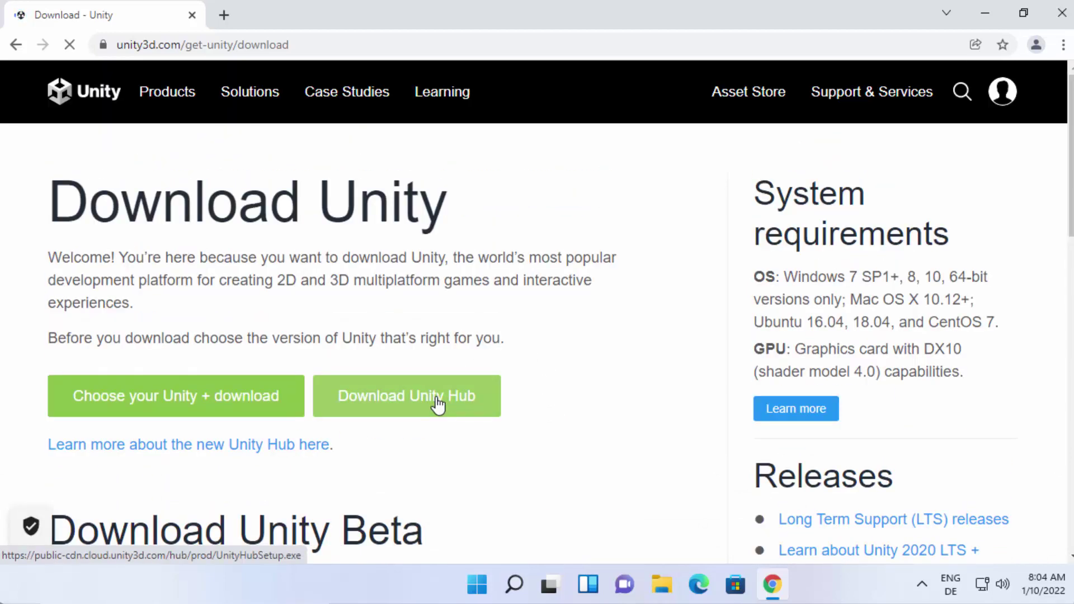
{"action": "left_click", "coordinate": [438, 404]}
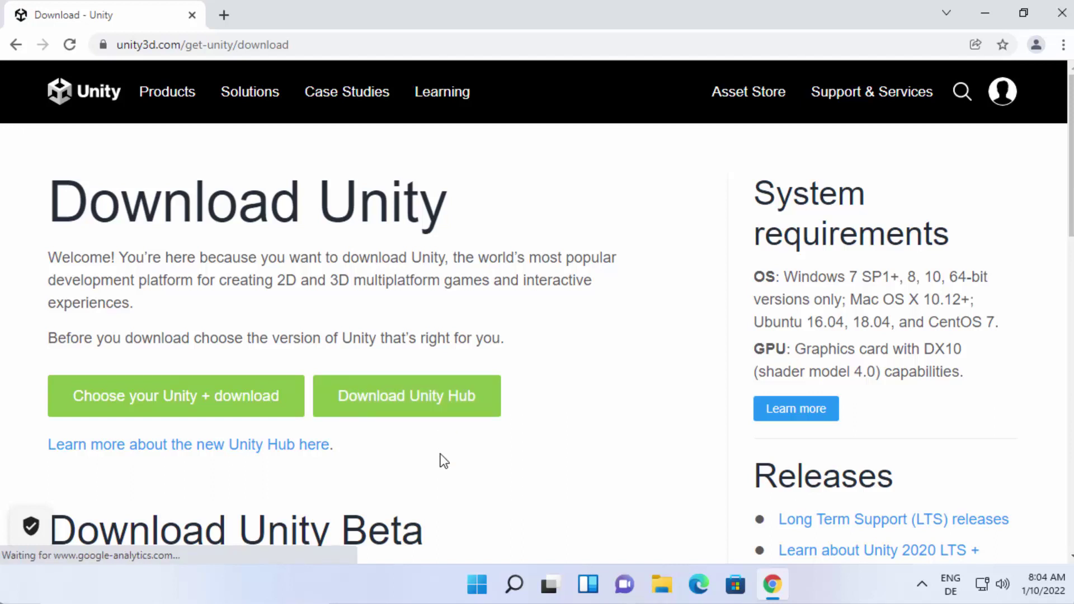
{"action": "left_click", "coordinate": [438, 408]}
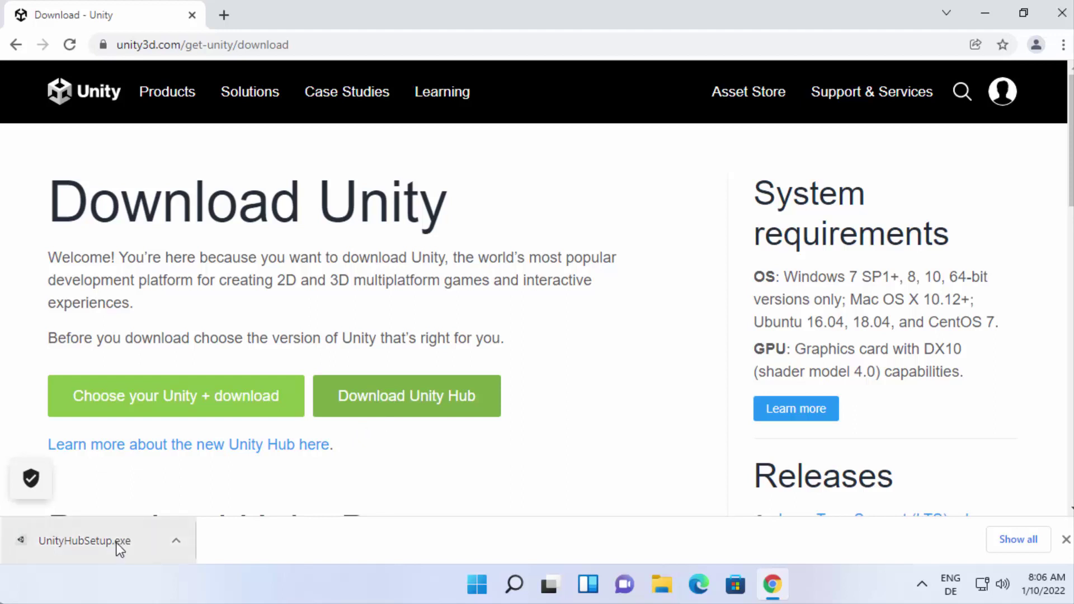
{"action": "left_click", "coordinate": [116, 542]}
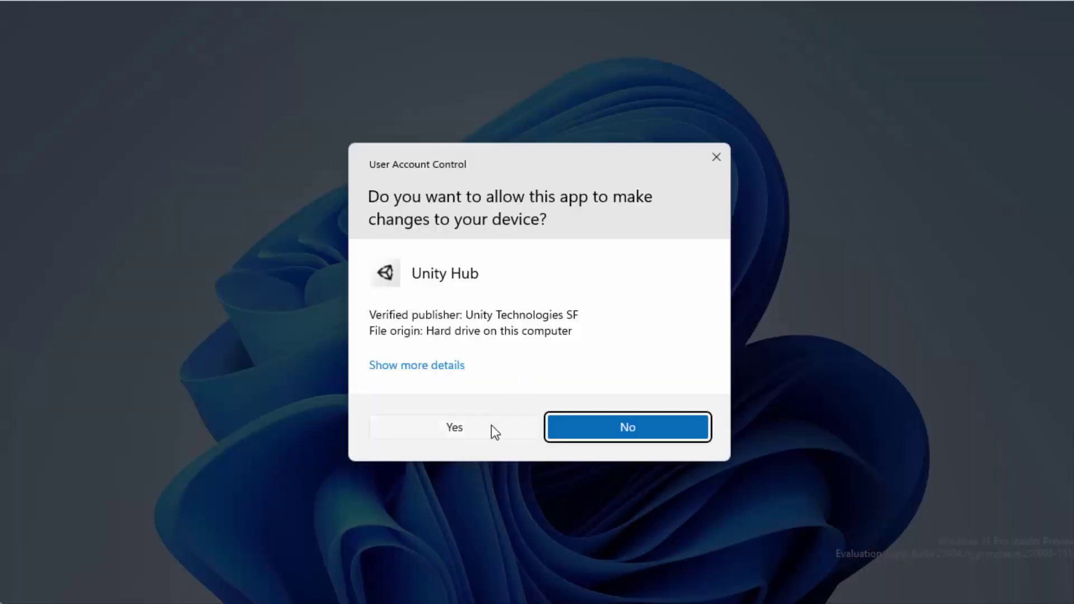
Install Unity Hub 2.4.5 into the default Program Files folder and run it on finish.
{"action": "left_click", "coordinate": [491, 428]}
{"action": "left_click", "coordinate": [984, 16]}
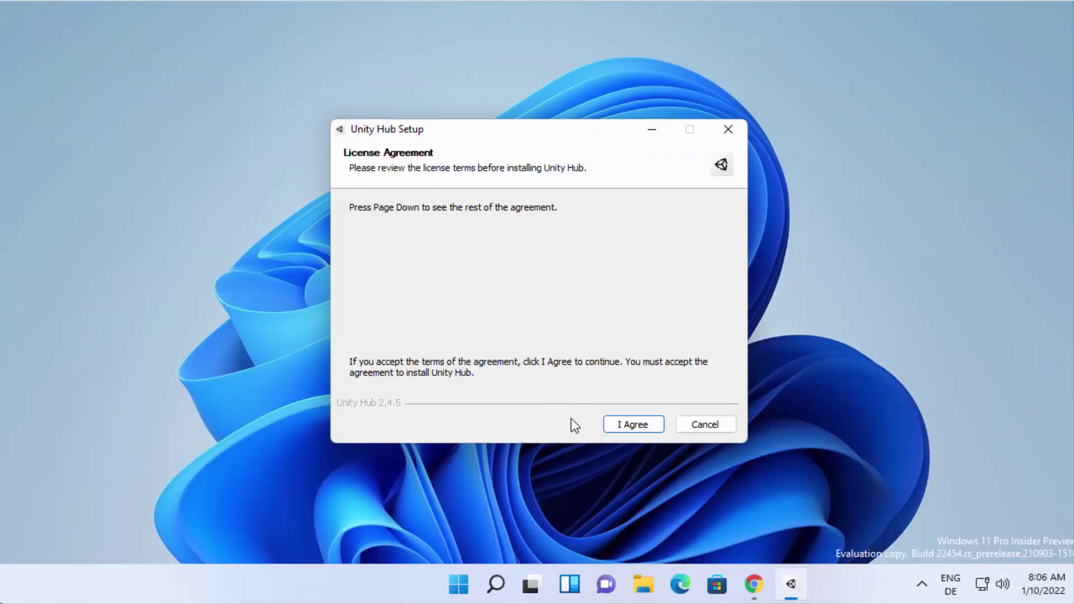
{"action": "left_click", "coordinate": [611, 425]}
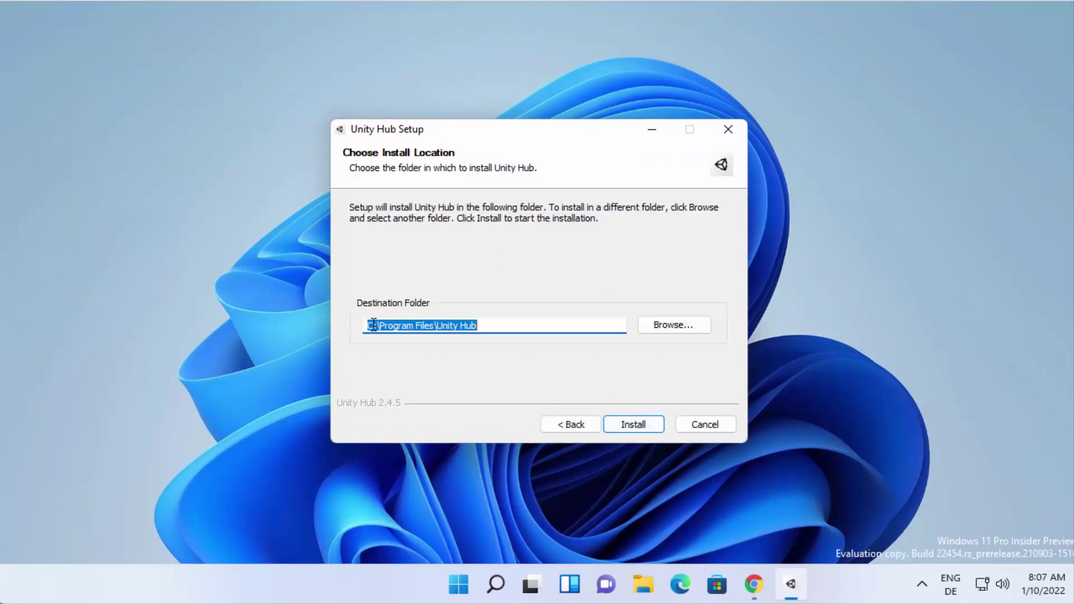
{"action": "left_click", "coordinate": [619, 425]}
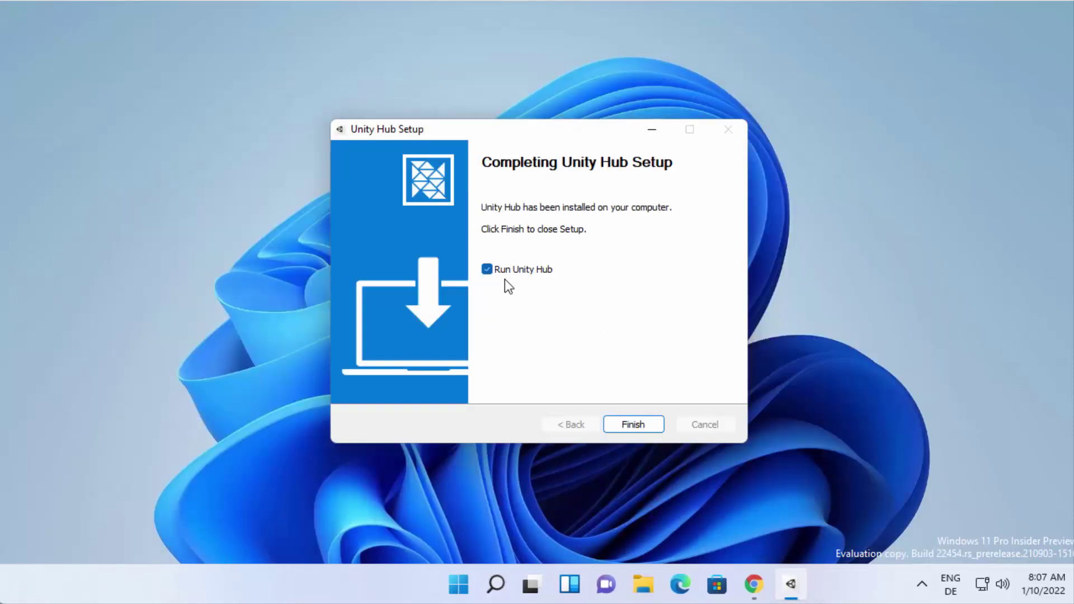
{"action": "left_click", "coordinate": [625, 426]}
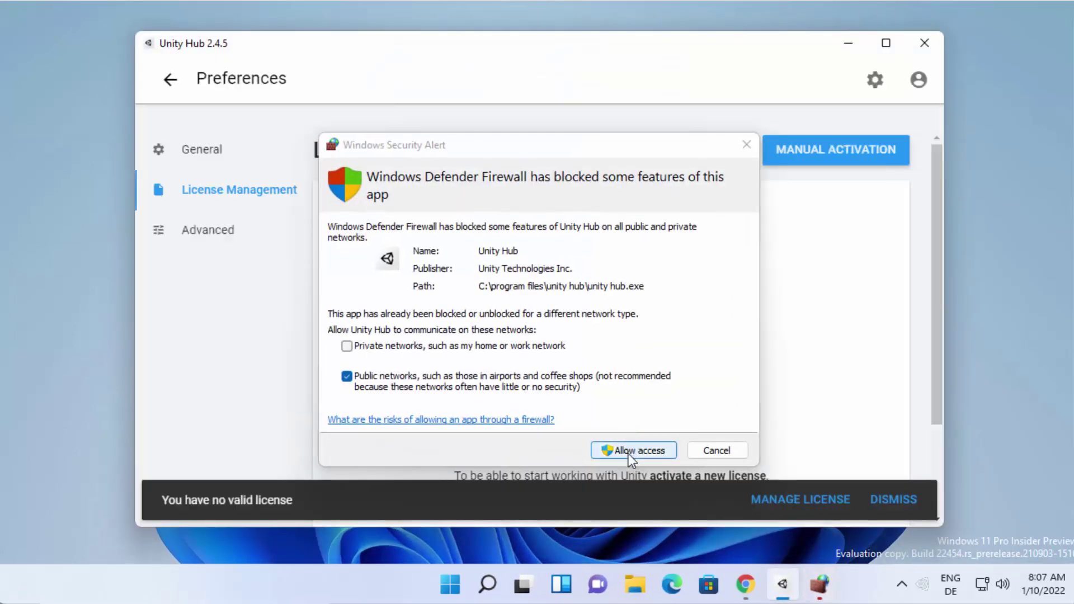
Allow Unity Hub through the firewall, skip the Hub 3.0 beta, and show the maximized Projects list.
{"action": "left_click", "coordinate": [629, 452]}
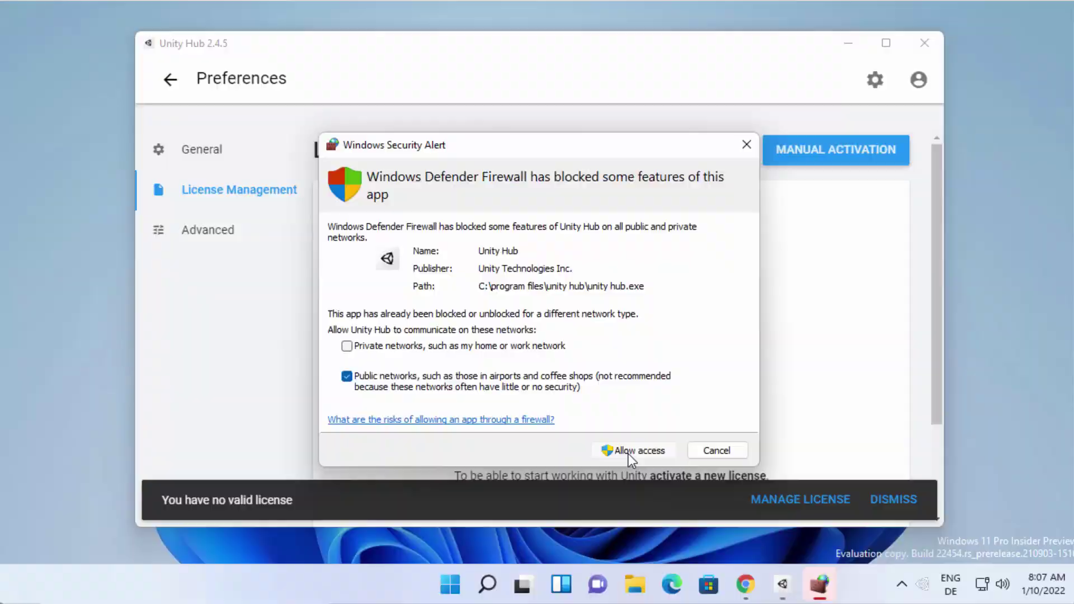
{"action": "left_click", "coordinate": [499, 435]}
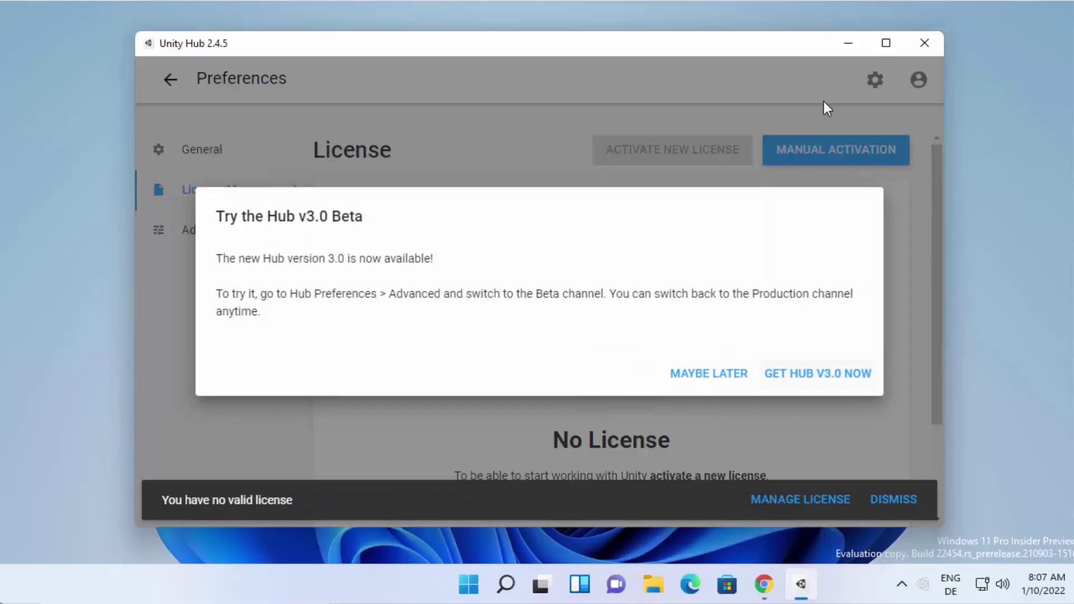
{"action": "left_click", "coordinate": [883, 42]}
{"action": "left_click", "coordinate": [693, 330]}
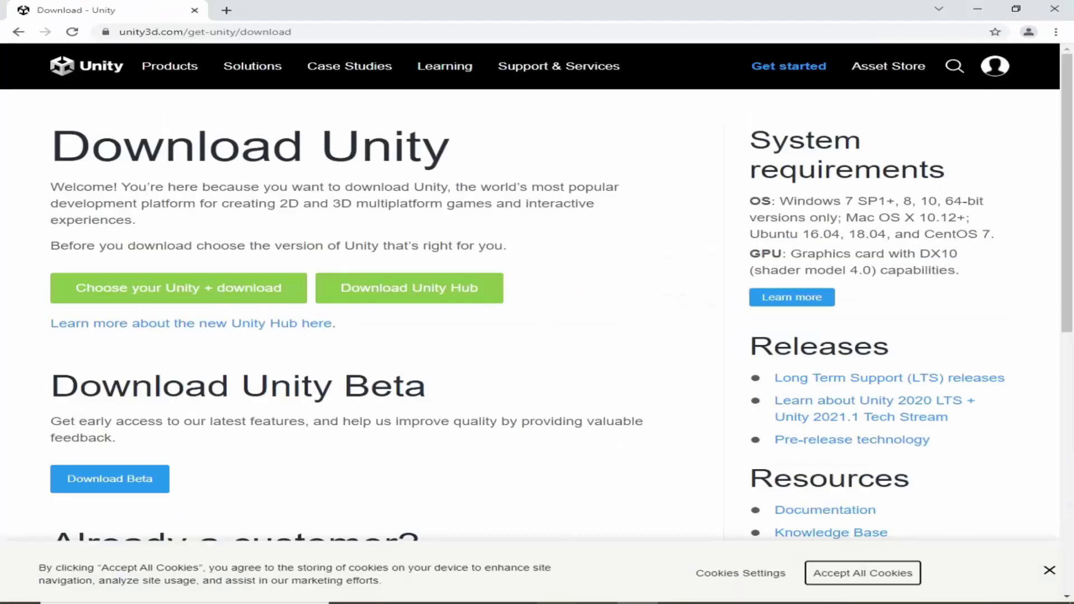
{"action": "key", "text": "alt+Tab"}
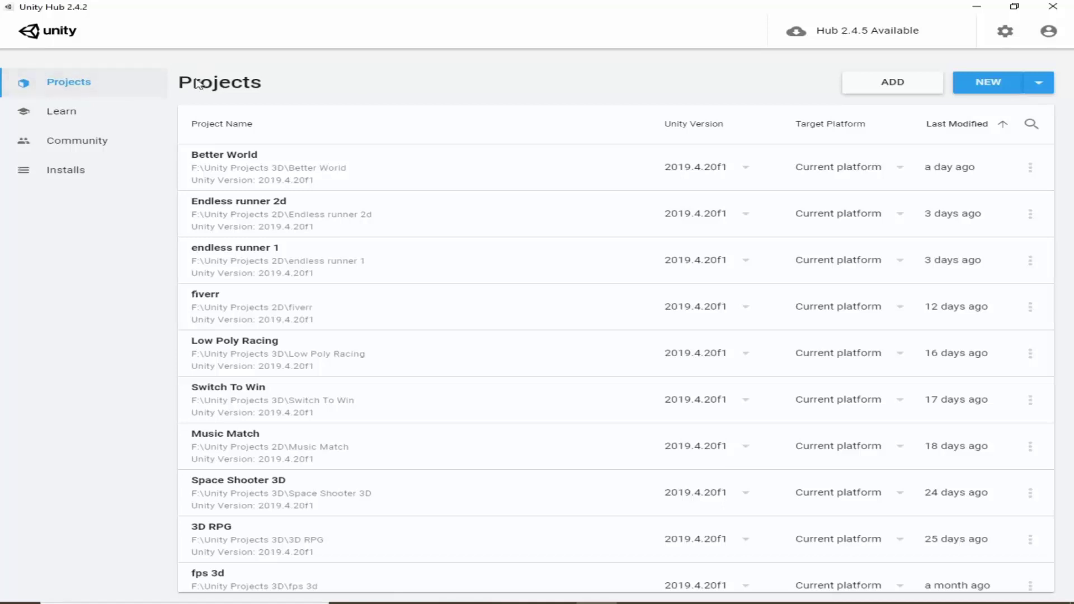
Browse the beginner Learn projects, then show the Community page with Unite Now, Forums and Live Help.
{"action": "left_click", "coordinate": [70, 115]}
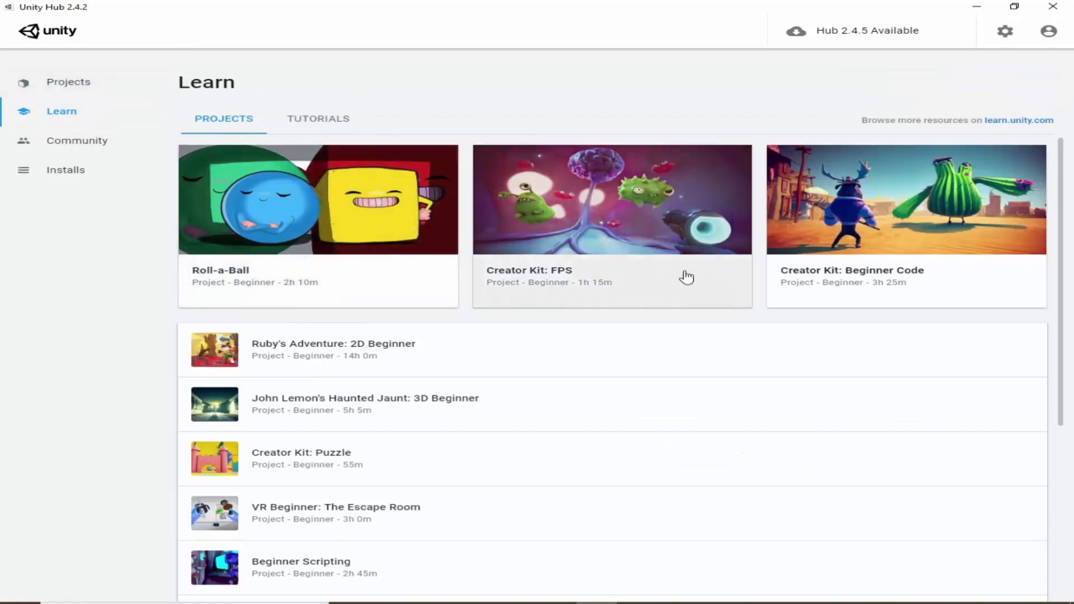
{"action": "scroll", "coordinate": [662, 274], "scroll_direction": "down", "scroll_amount": 3}
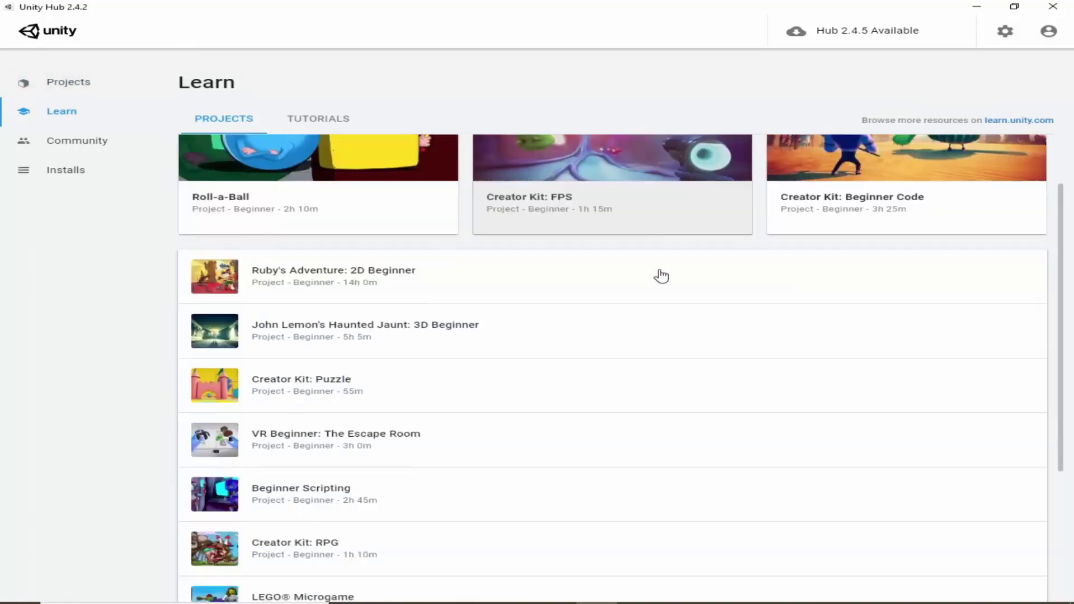
{"action": "scroll", "coordinate": [638, 276], "scroll_direction": "down", "scroll_amount": 2}
{"action": "scroll", "coordinate": [587, 263], "scroll_direction": "up", "scroll_amount": 5}
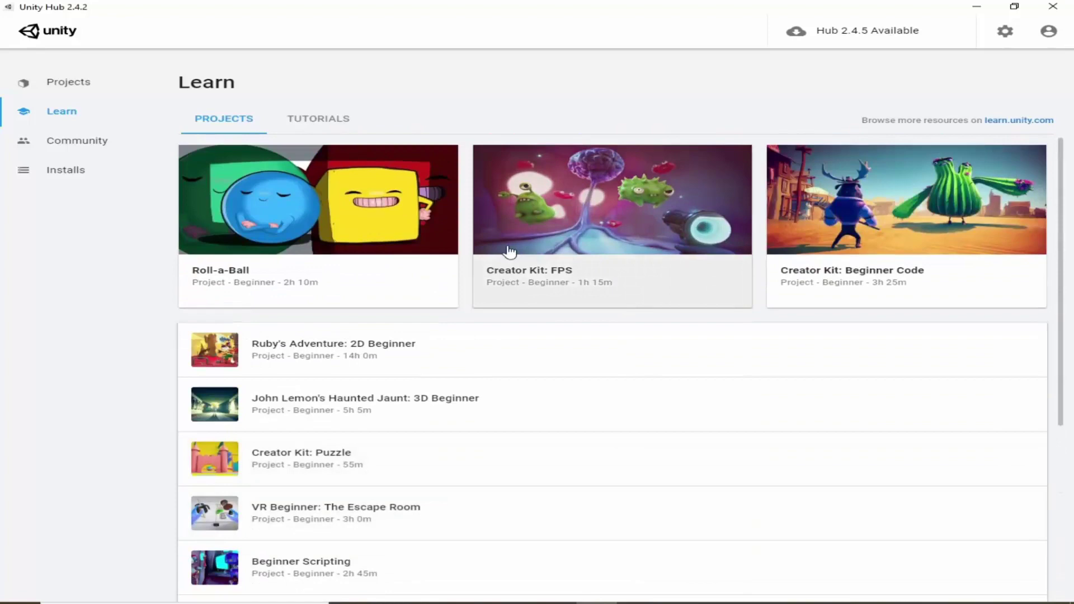
{"action": "scroll", "coordinate": [425, 304], "scroll_direction": "down", "scroll_amount": 1}
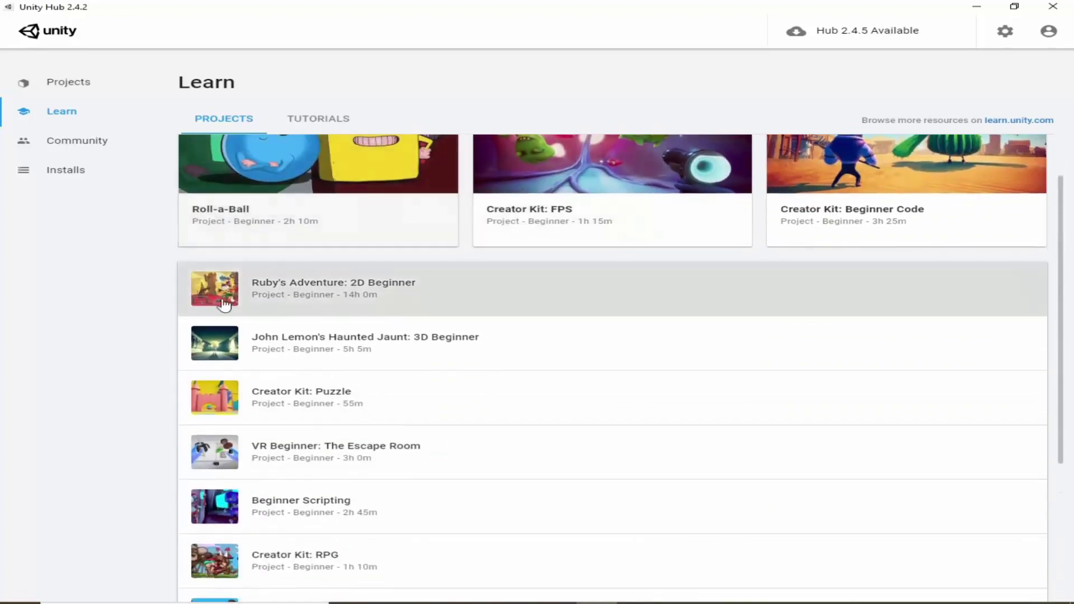
{"action": "scroll", "coordinate": [543, 304], "scroll_direction": "up", "scroll_amount": 1}
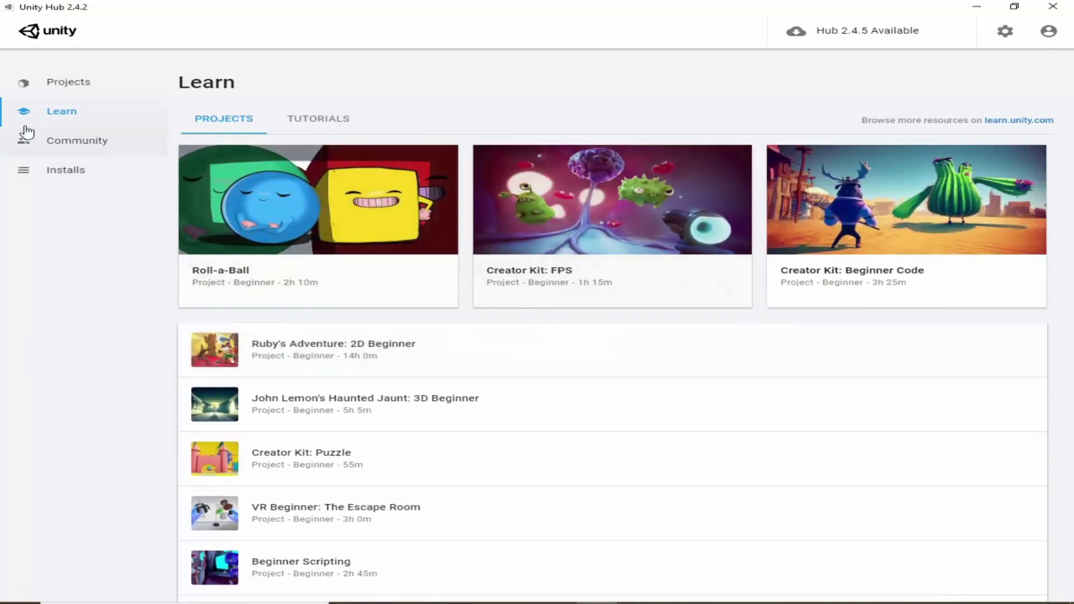
{"action": "left_click", "coordinate": [42, 140]}
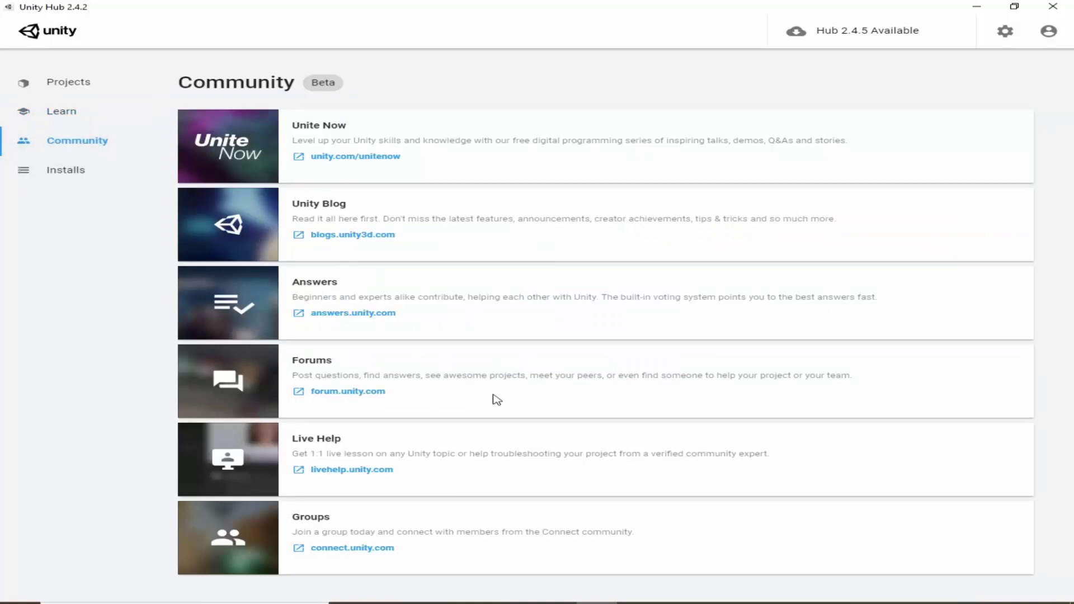
Review the installed Unity 2019.4.20f1 LTS with Android and Windows modules, then go back to Projects.
{"action": "left_click", "coordinate": [98, 183]}
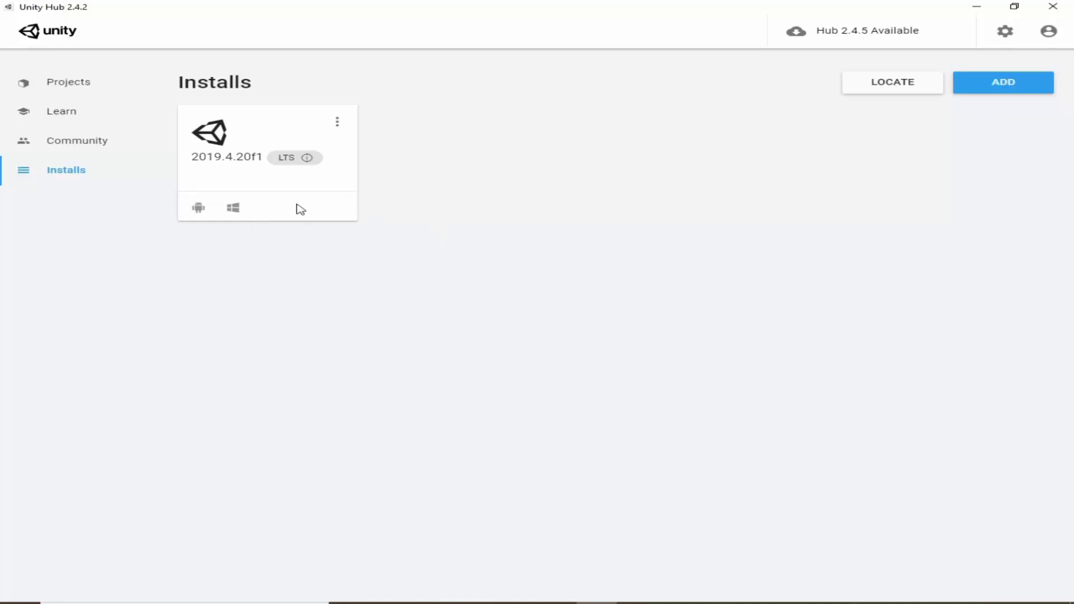
{"action": "left_click", "coordinate": [61, 86]}
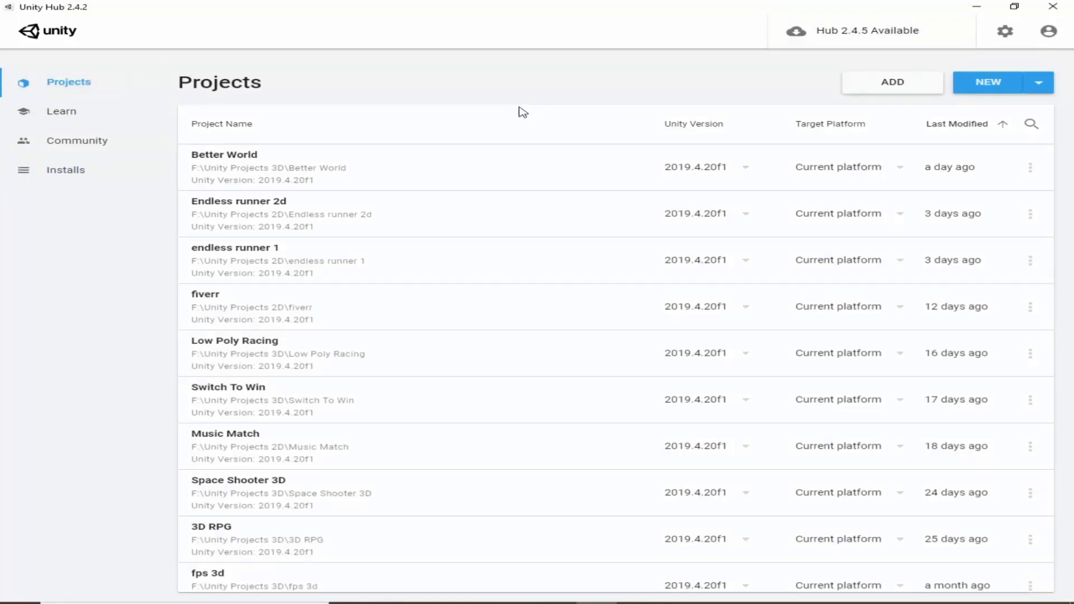
Show License Management in Preferences, listing the Personal license activated 2019/10/26.
{"action": "left_click", "coordinate": [1005, 32]}
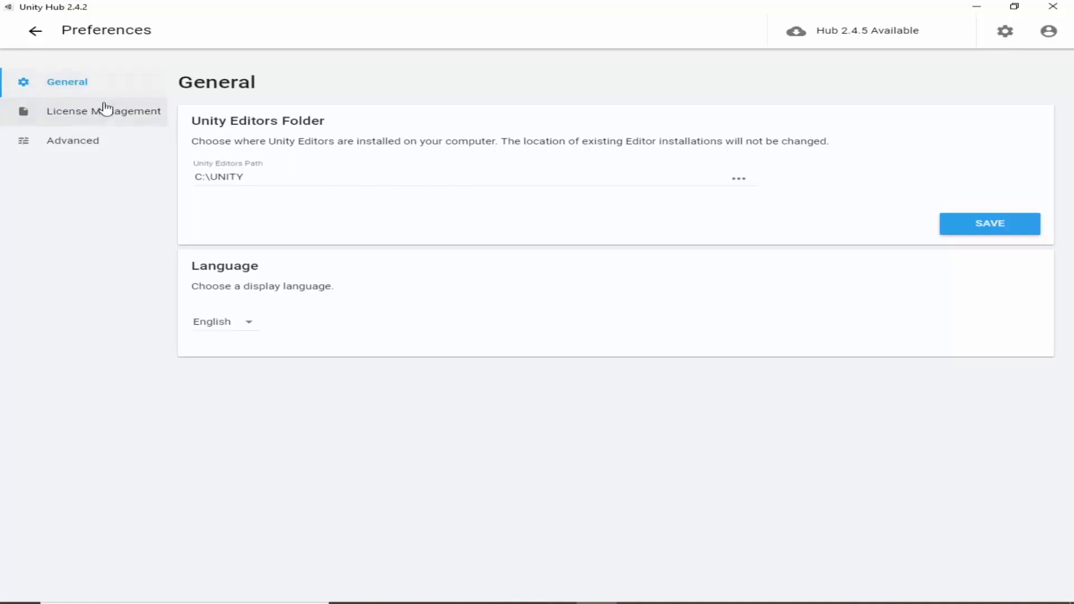
{"action": "left_click", "coordinate": [86, 114]}
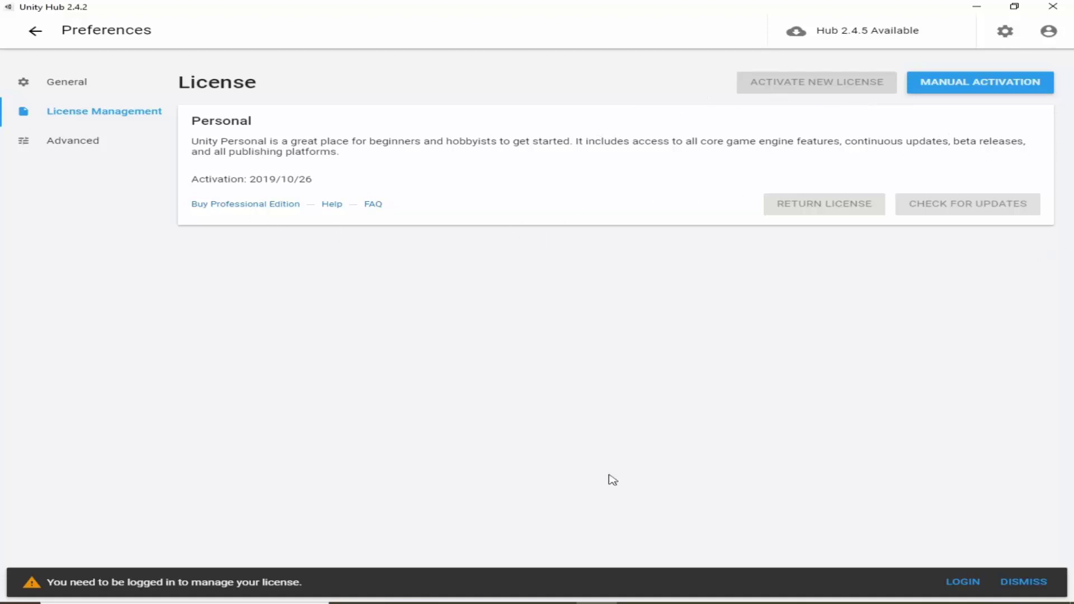
Sign in with the Unity ID account e-mail and password.
{"action": "left_click", "coordinate": [963, 583]}
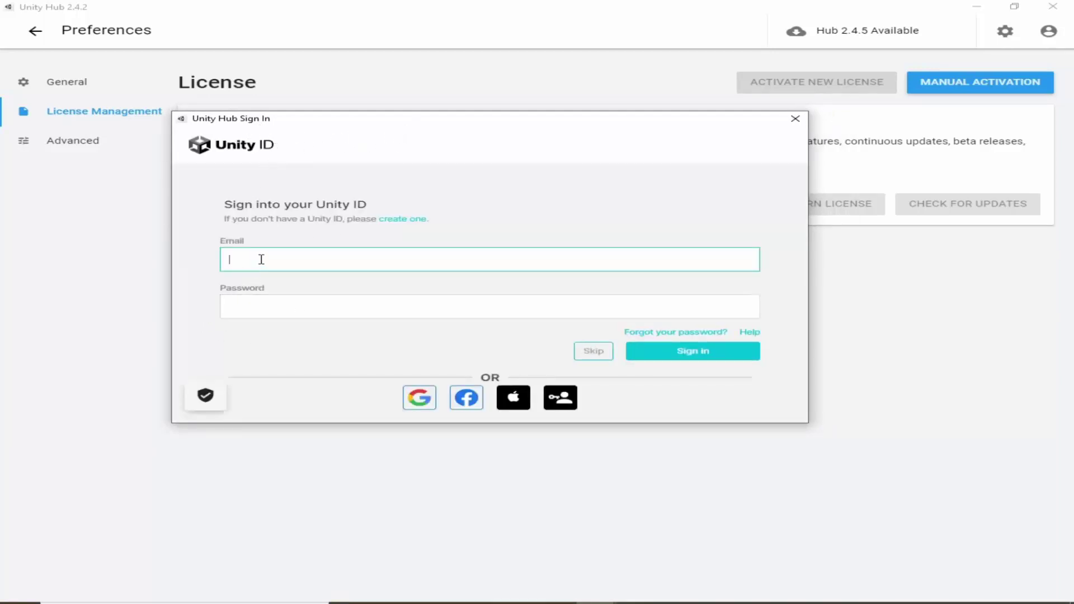
{"action": "left_click", "coordinate": [259, 314]}
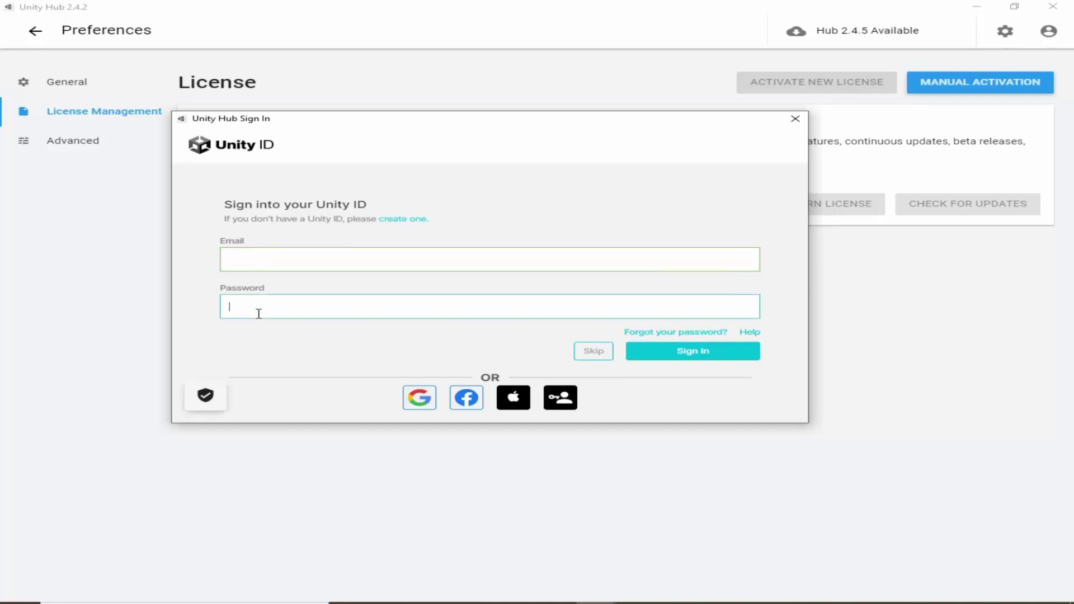
{"action": "left_click", "coordinate": [269, 255]}
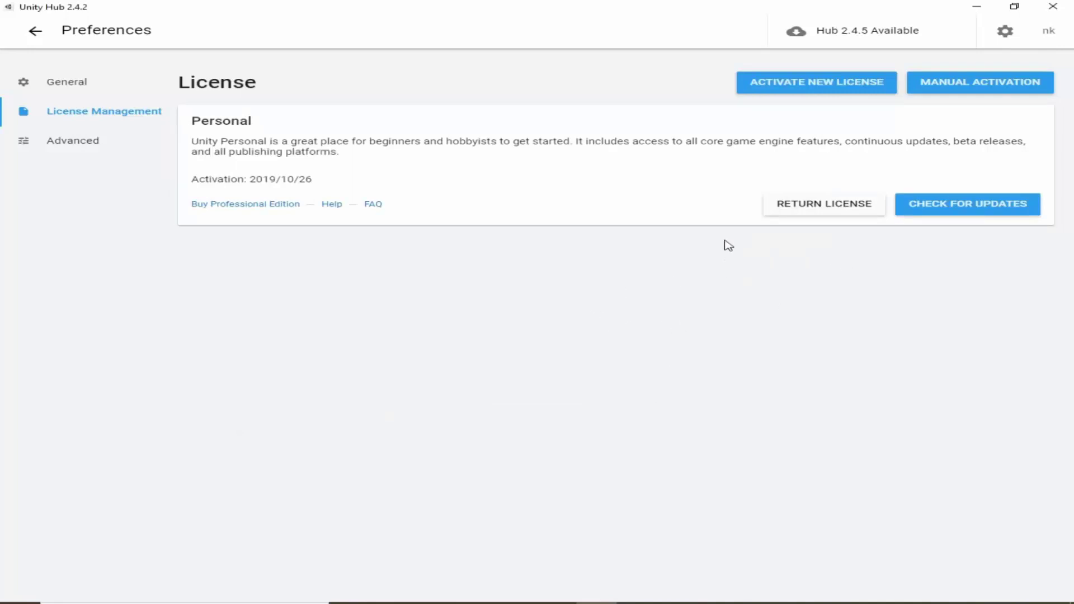
Activate a new Unity Personal license for non-professional use, then return to the Projects list.
{"action": "left_click", "coordinate": [781, 84]}
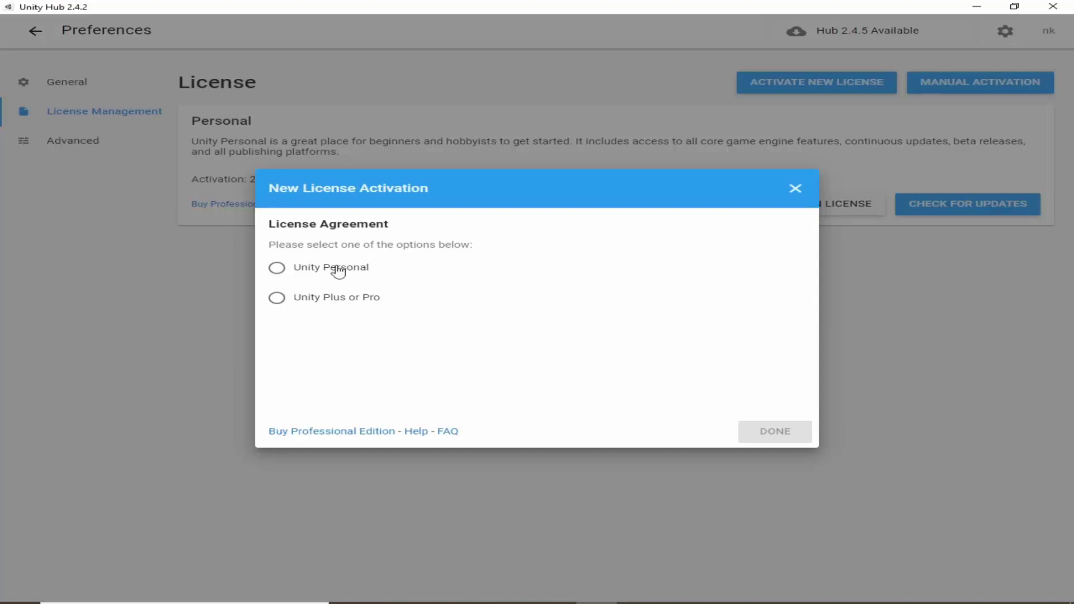
{"action": "left_click", "coordinate": [309, 268]}
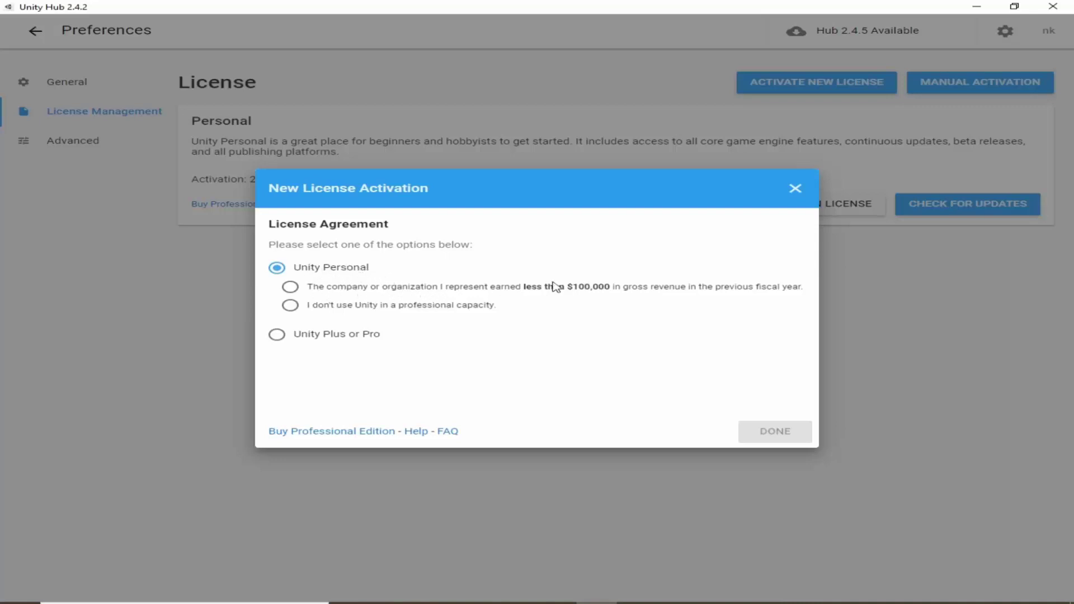
{"action": "left_click", "coordinate": [313, 308]}
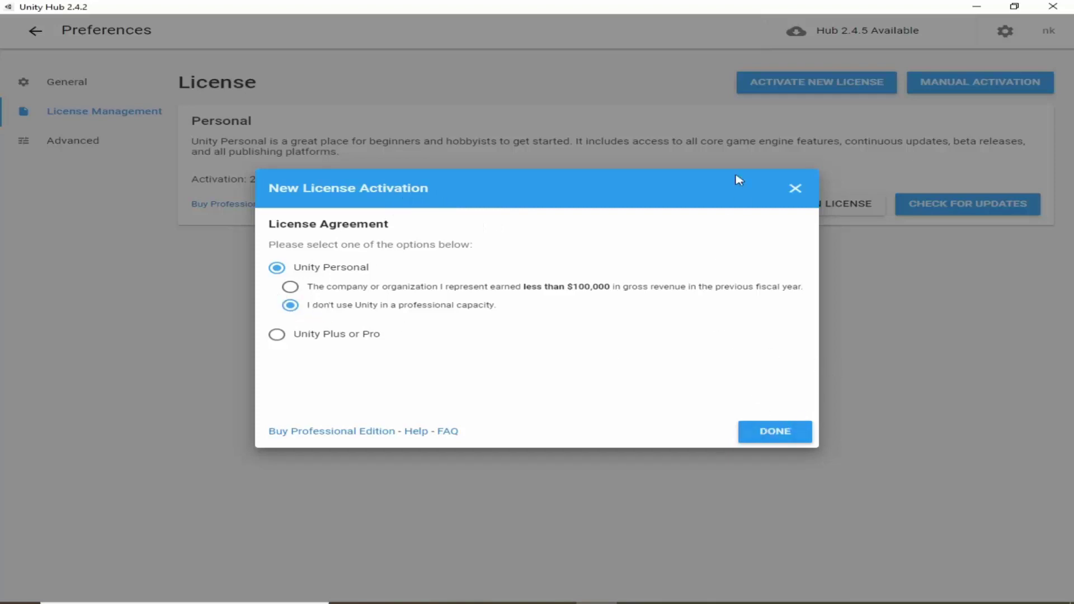
{"action": "left_click", "coordinate": [795, 189]}
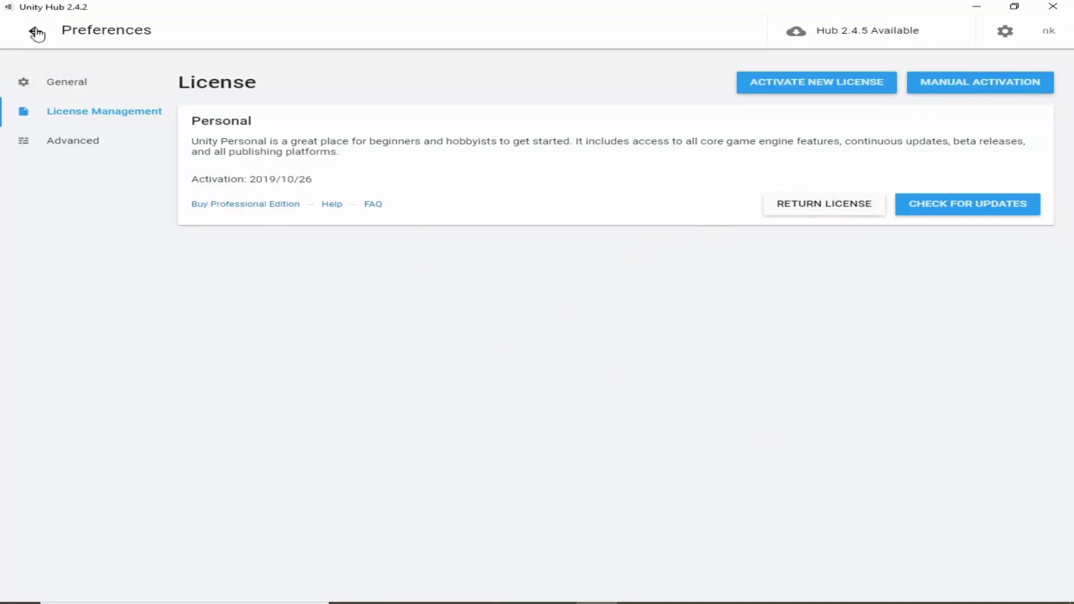
{"action": "left_click", "coordinate": [37, 33]}
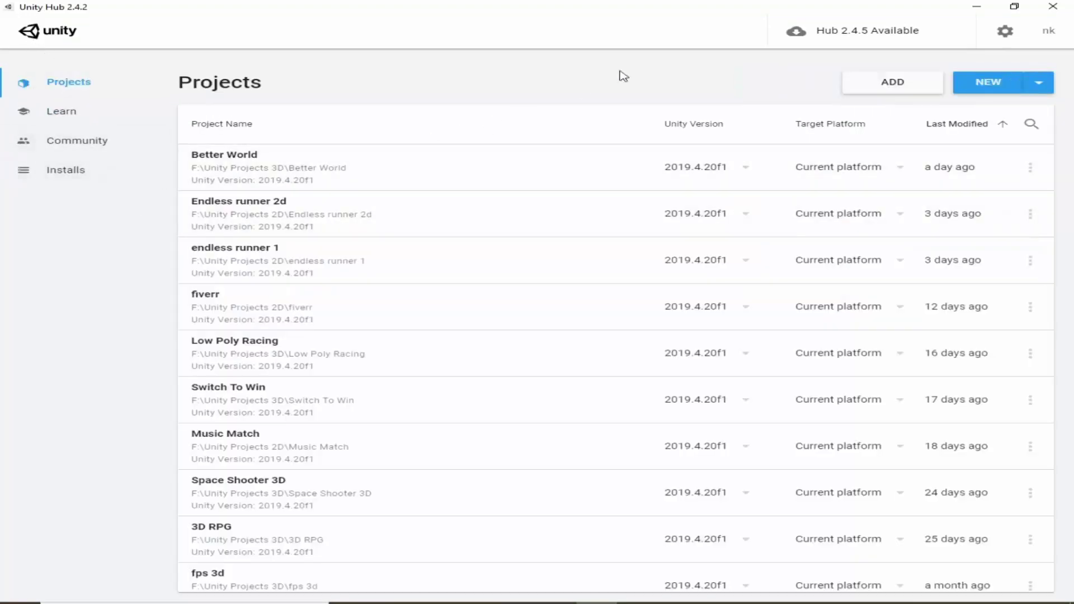
From Installs, open Add Unity Version and browse the releases, keeping Unity 2020.3.22f1 (LTS) selected.
{"action": "left_click", "coordinate": [29, 175]}
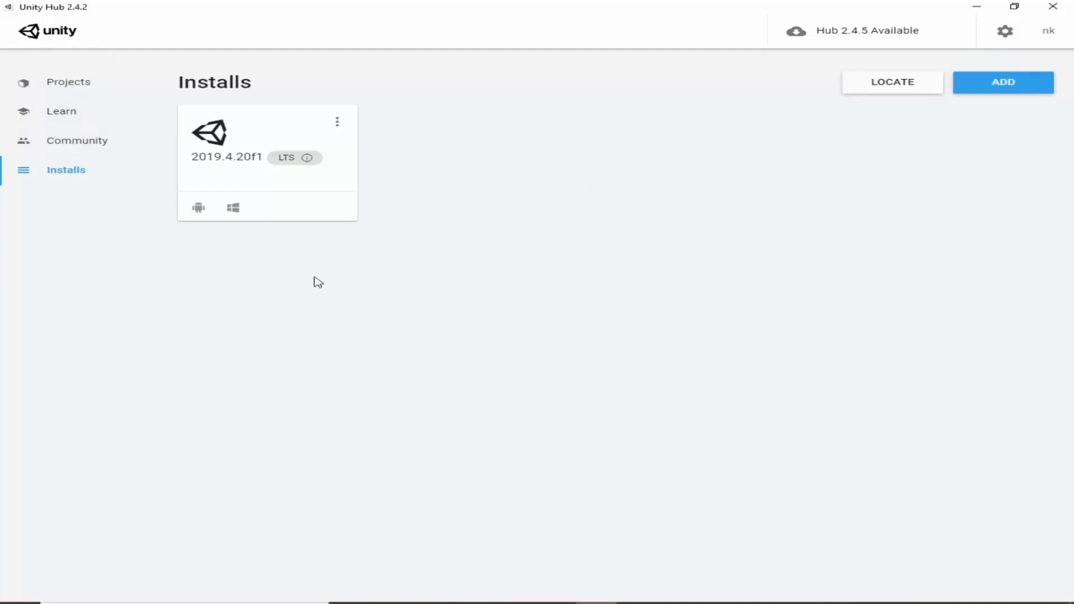
{"action": "left_click", "coordinate": [1007, 87]}
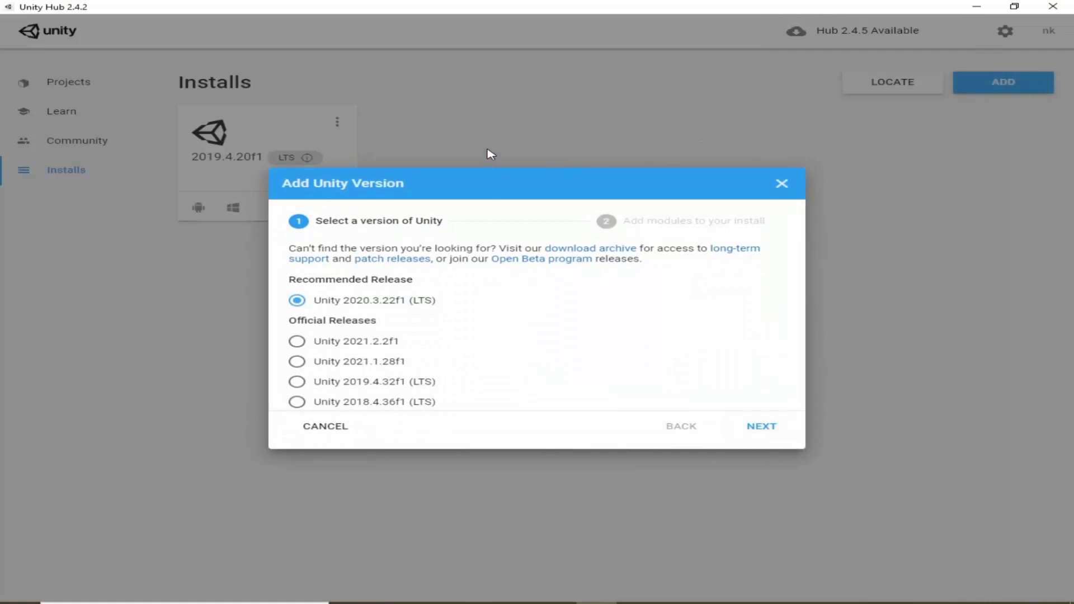
{"action": "scroll", "coordinate": [391, 316], "scroll_direction": "down", "scroll_amount": 1}
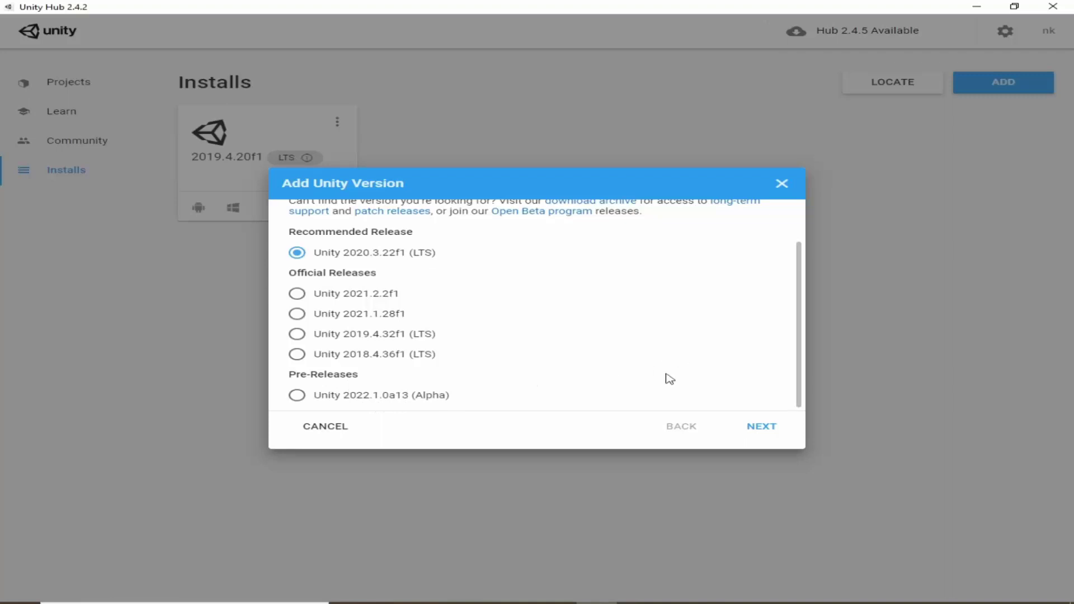
{"action": "scroll", "coordinate": [481, 375], "scroll_direction": "up", "scroll_amount": 2}
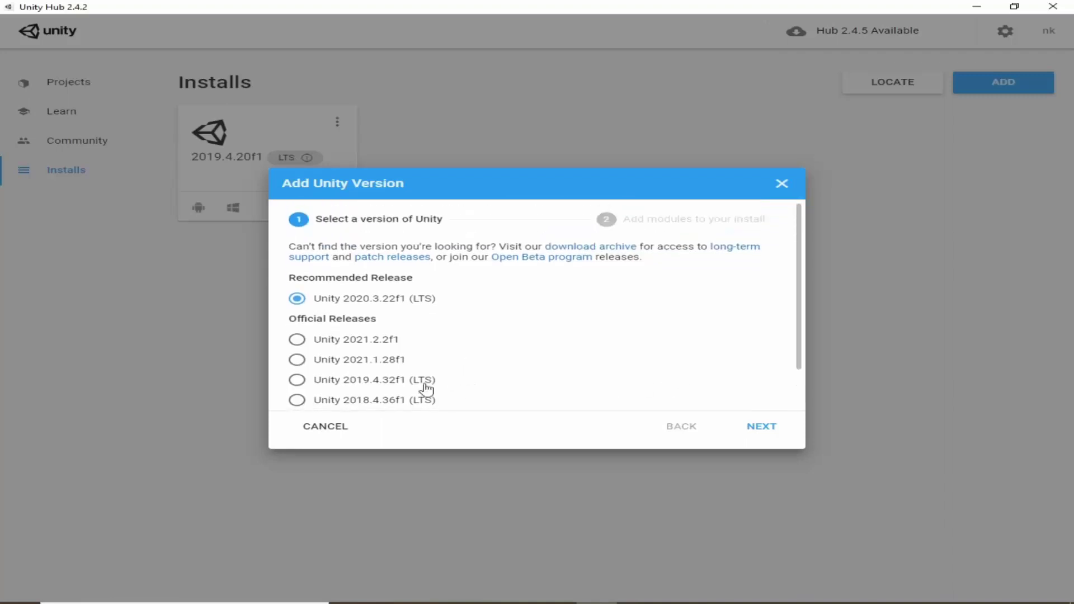
{"action": "scroll", "coordinate": [492, 388], "scroll_direction": "down", "scroll_amount": 2}
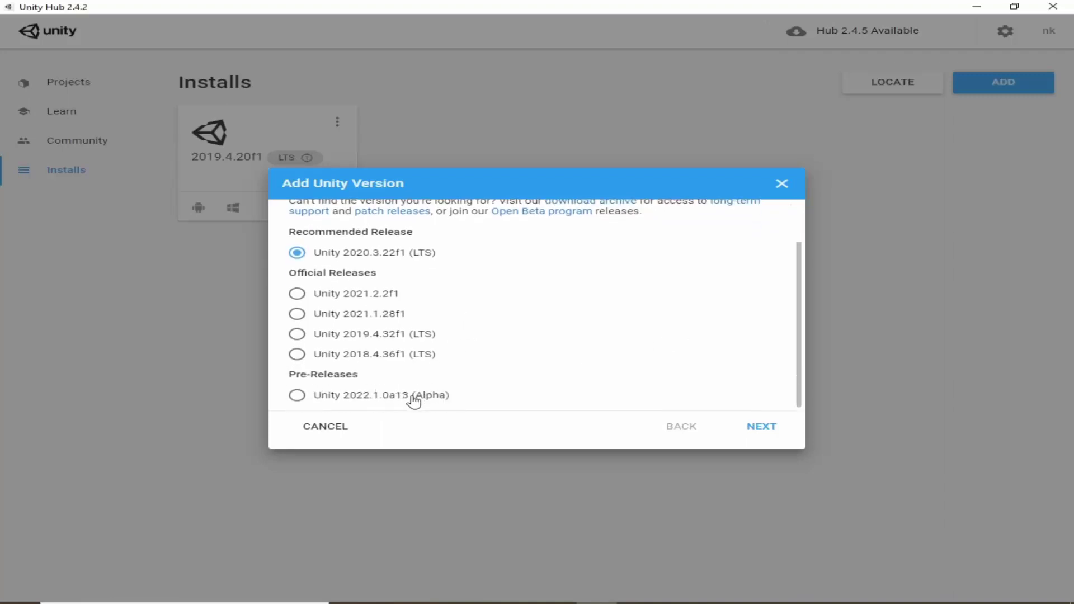
{"action": "scroll", "coordinate": [439, 398], "scroll_direction": "up", "scroll_amount": 2}
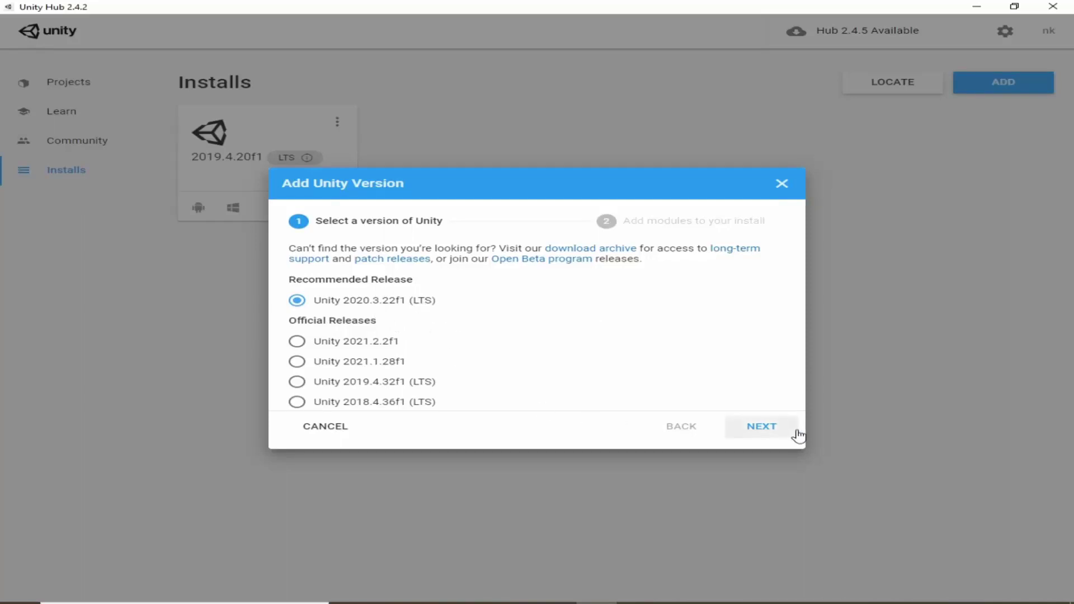
Accept the recommended 2020.3.22f1 release and include Microsoft Visual Studio Community 2019.
{"action": "left_click", "coordinate": [777, 430]}
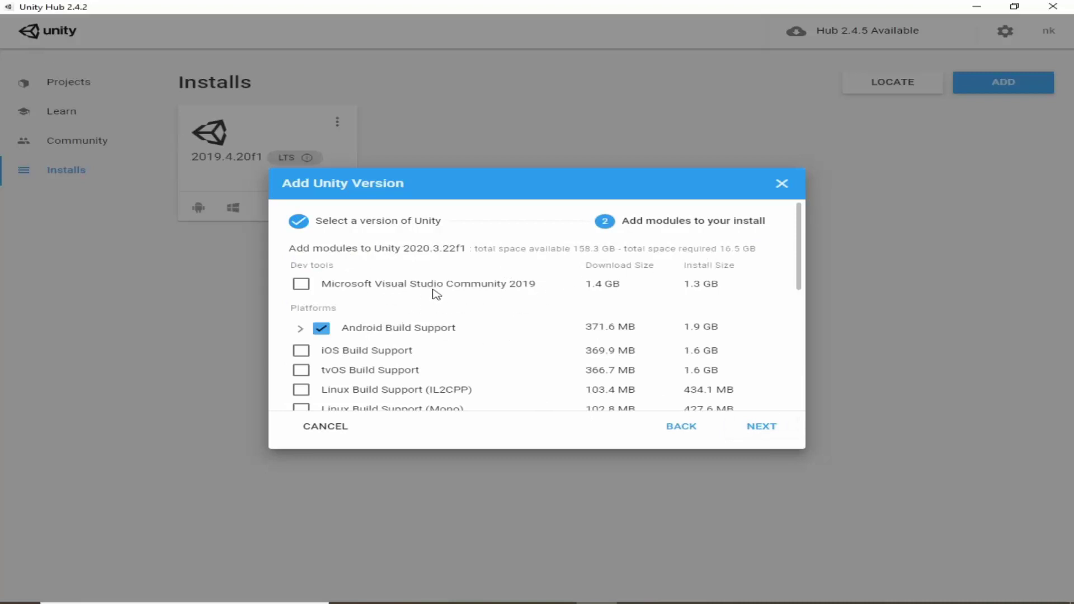
{"action": "left_click", "coordinate": [302, 287]}
{"action": "scroll", "coordinate": [459, 285], "scroll_direction": "down", "scroll_amount": 1}
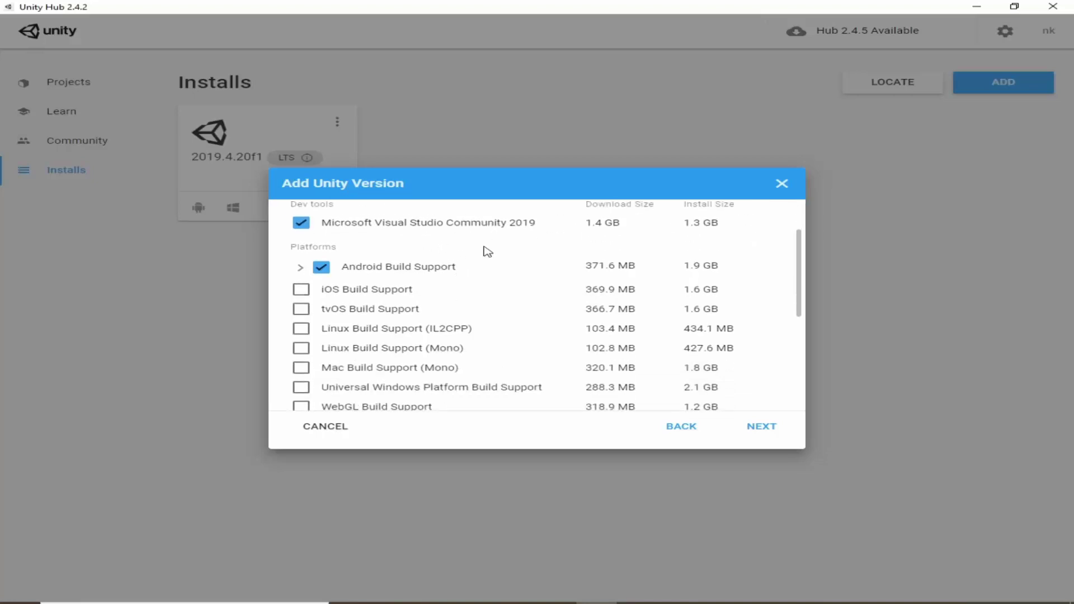
{"action": "scroll", "coordinate": [363, 225], "scroll_direction": "up", "scroll_amount": 1}
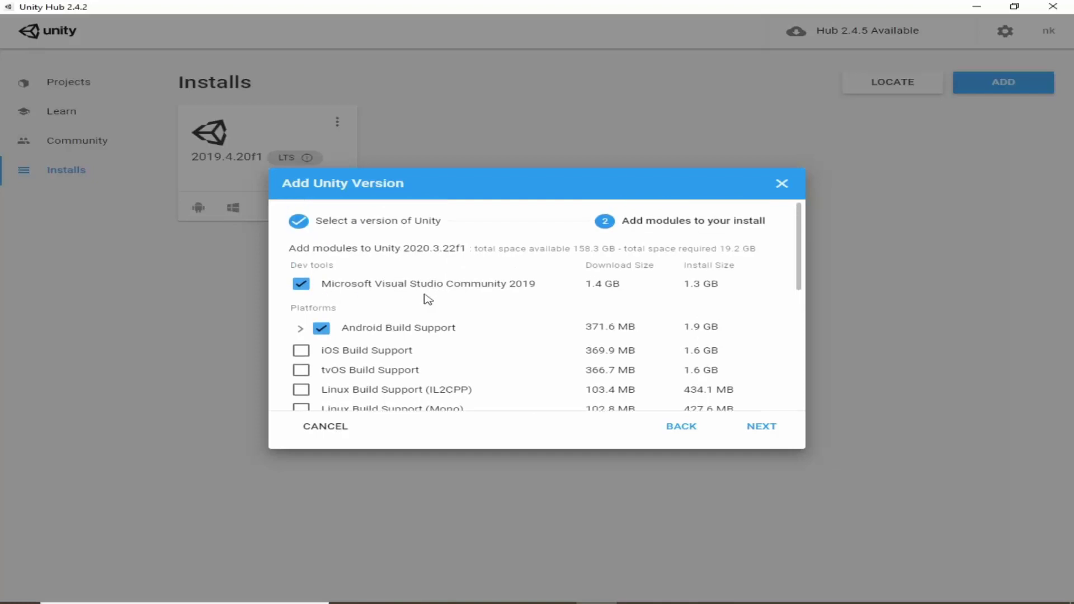
{"action": "scroll", "coordinate": [297, 330], "scroll_direction": "down", "scroll_amount": 1}
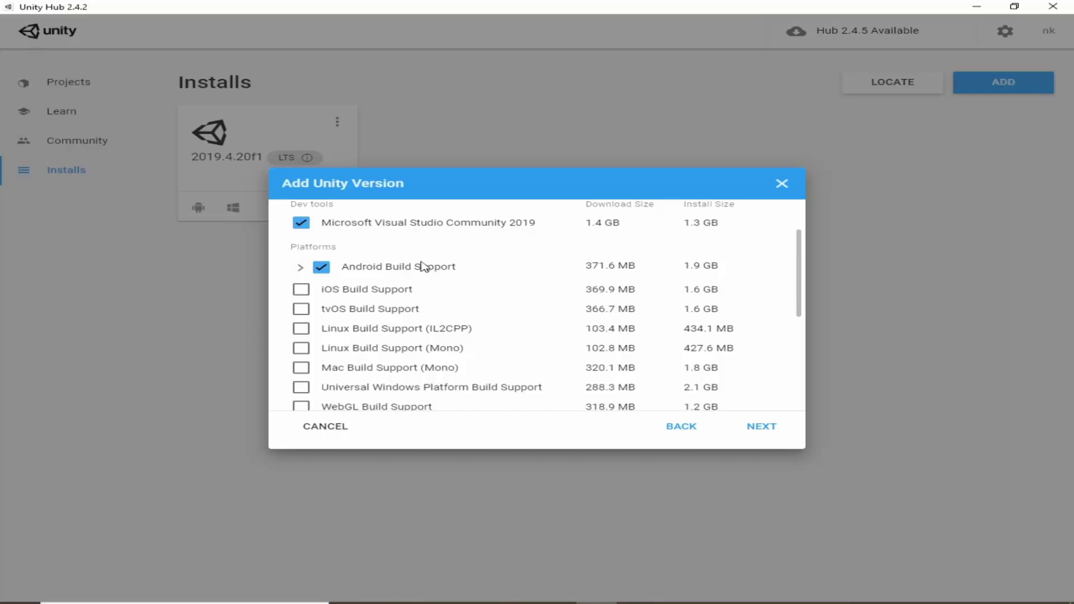
{"action": "scroll", "coordinate": [492, 266], "scroll_direction": "down", "scroll_amount": 2}
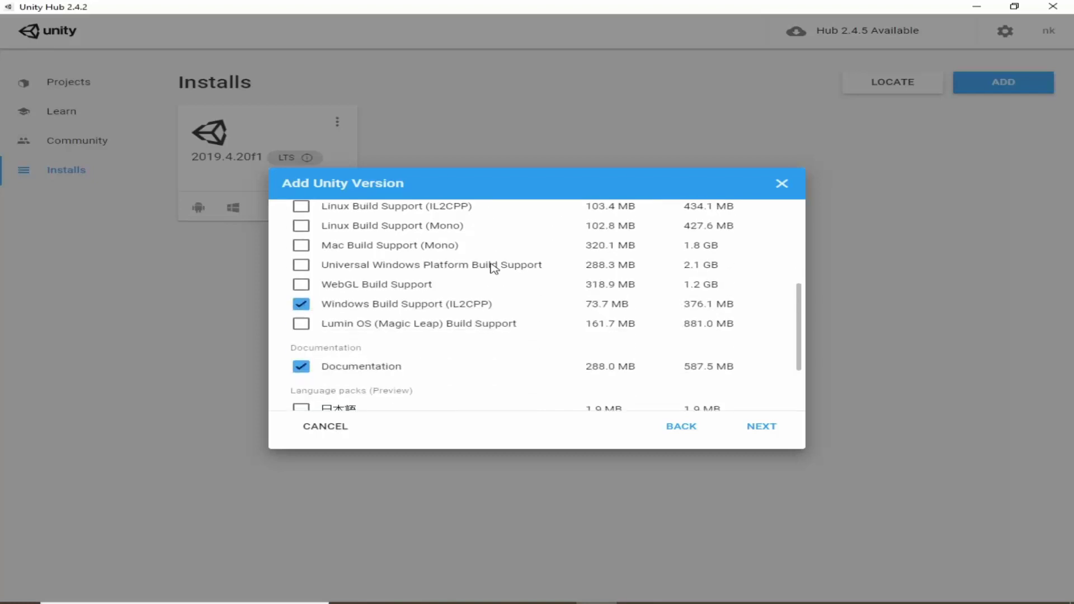
{"action": "scroll", "coordinate": [494, 268], "scroll_direction": "up", "scroll_amount": 3}
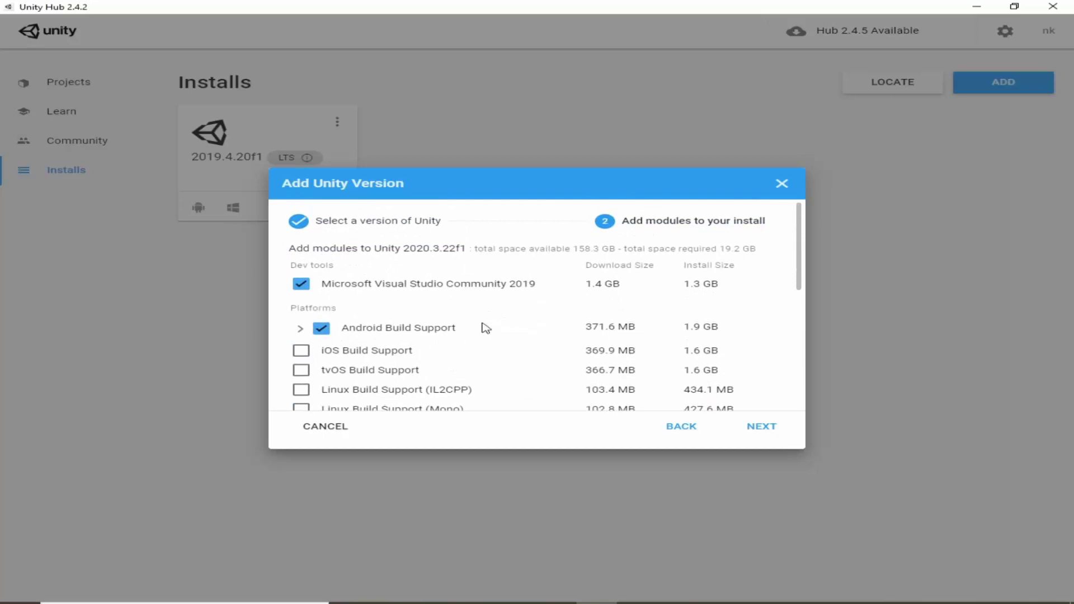
Expand Android Build Support to check its SDK, NDK and OpenJDK sub-modules, then collapse it.
{"action": "left_click", "coordinate": [300, 328]}
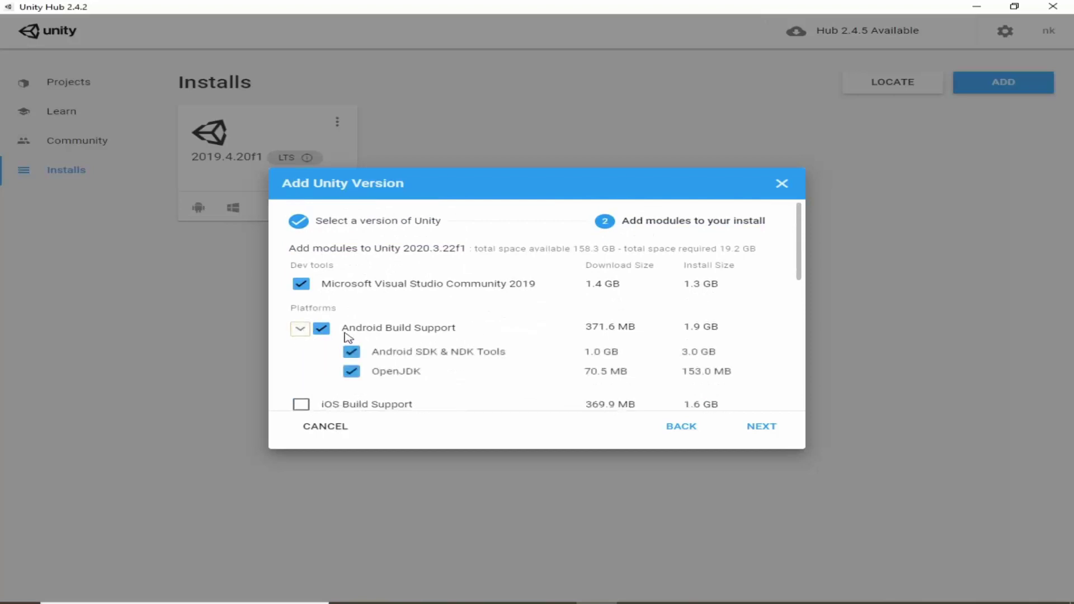
{"action": "scroll", "coordinate": [433, 322], "scroll_direction": "down", "scroll_amount": 1}
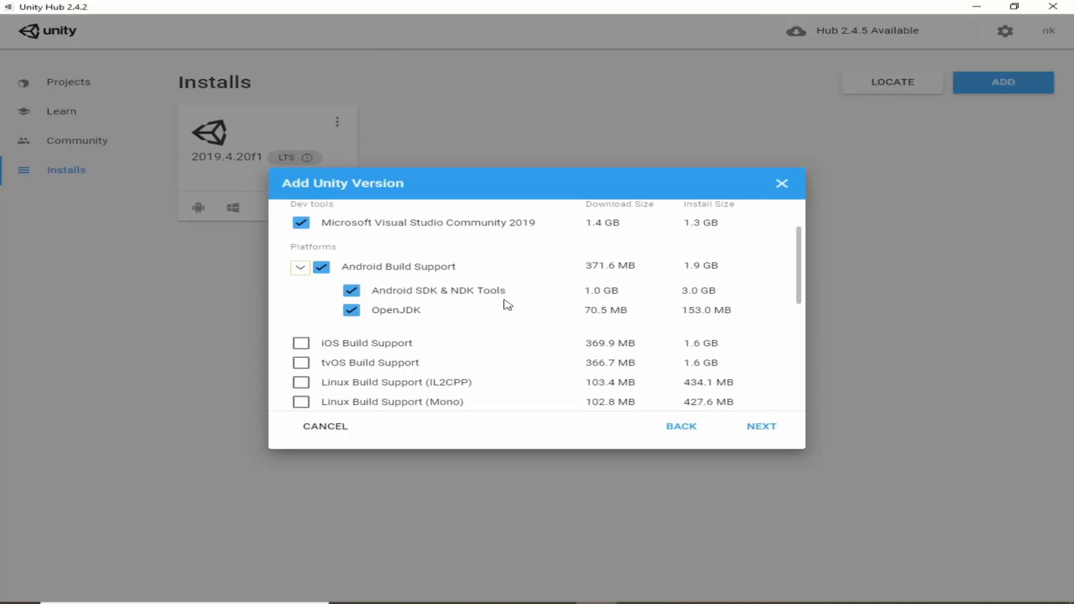
{"action": "scroll", "coordinate": [441, 316], "scroll_direction": "up", "scroll_amount": 1}
{"action": "scroll", "coordinate": [442, 316], "scroll_direction": "up", "scroll_amount": 2}
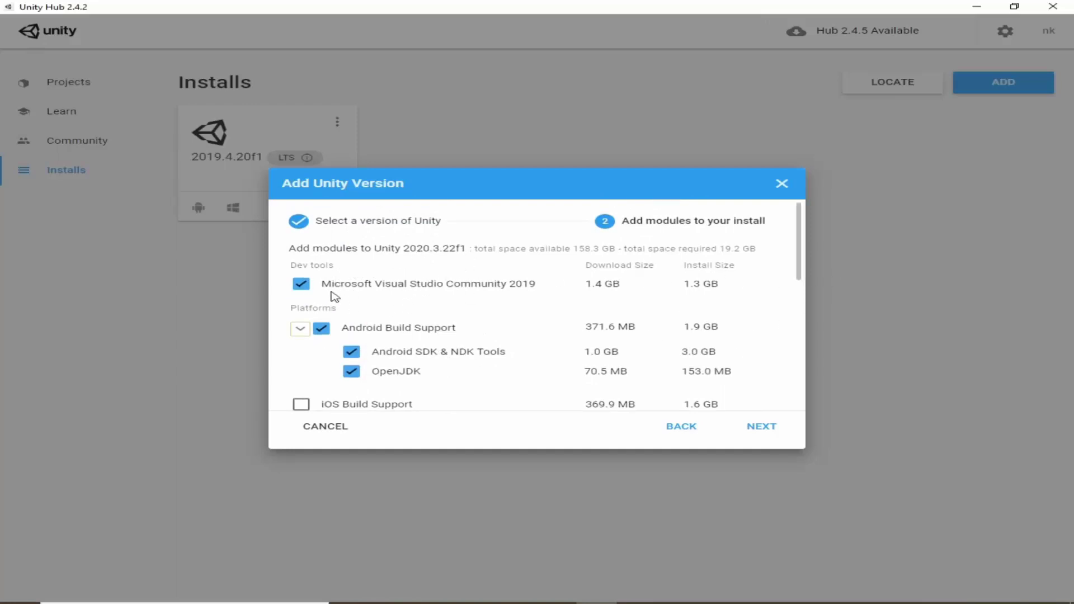
{"action": "scroll", "coordinate": [414, 300], "scroll_direction": "down", "scroll_amount": 10}
{"action": "scroll", "coordinate": [441, 292], "scroll_direction": "up", "scroll_amount": 9}
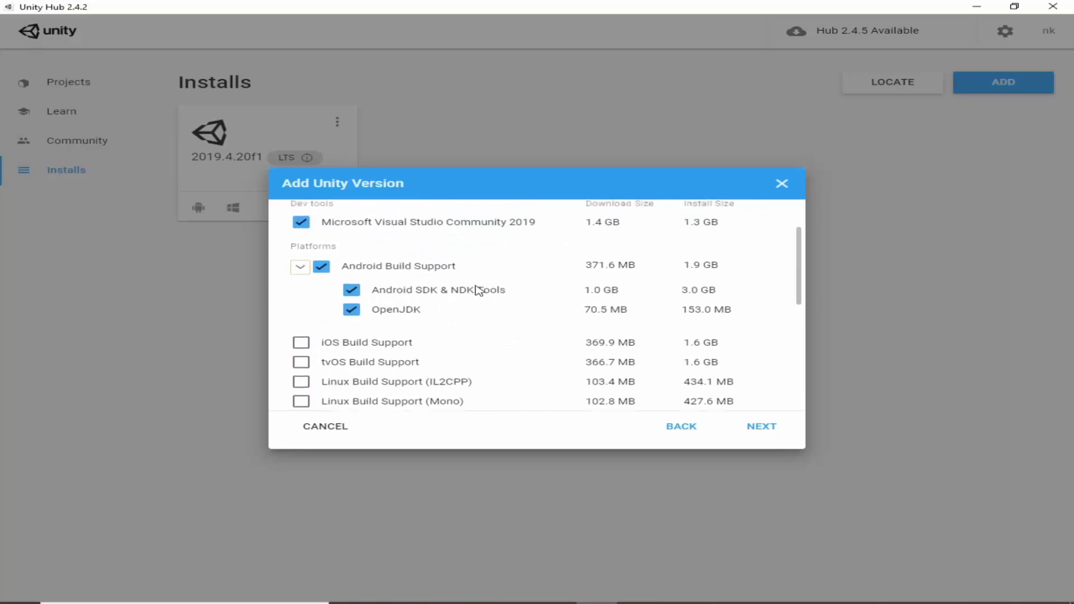
{"action": "scroll", "coordinate": [478, 289], "scroll_direction": "up", "scroll_amount": 2}
{"action": "left_click", "coordinate": [307, 334]}
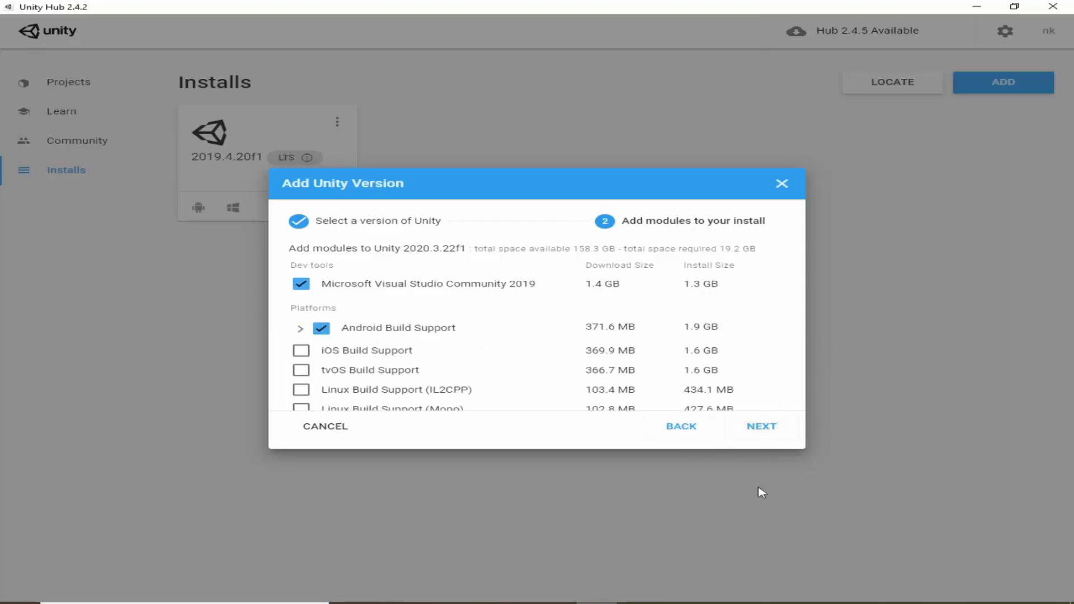
Agree to the Visual Studio 2019 Community licence terms, then close the licence dialog.
{"action": "left_click", "coordinate": [751, 428]}
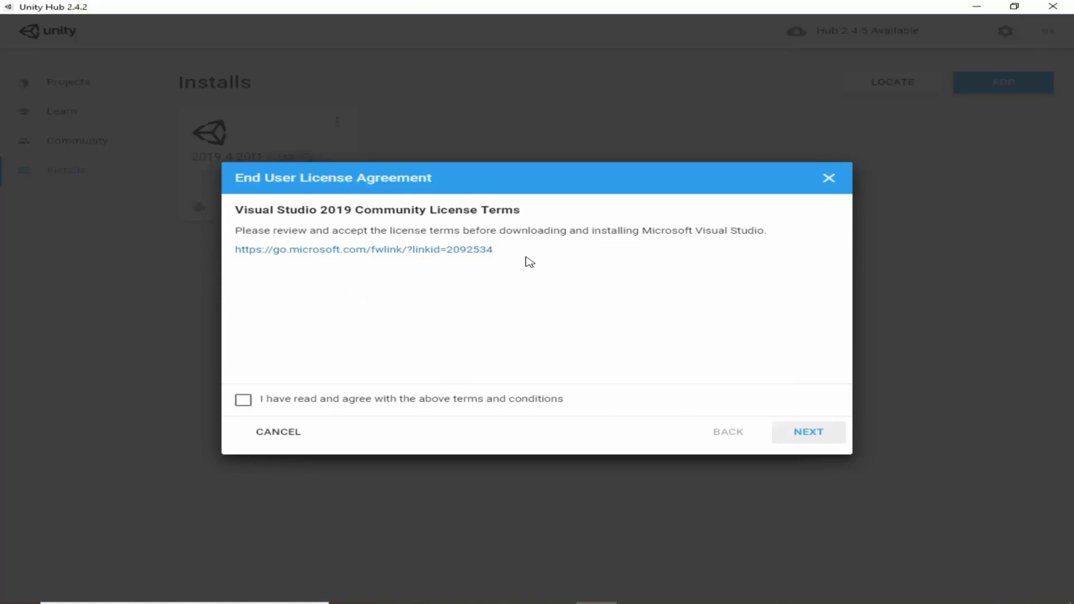
{"action": "left_click", "coordinate": [308, 404]}
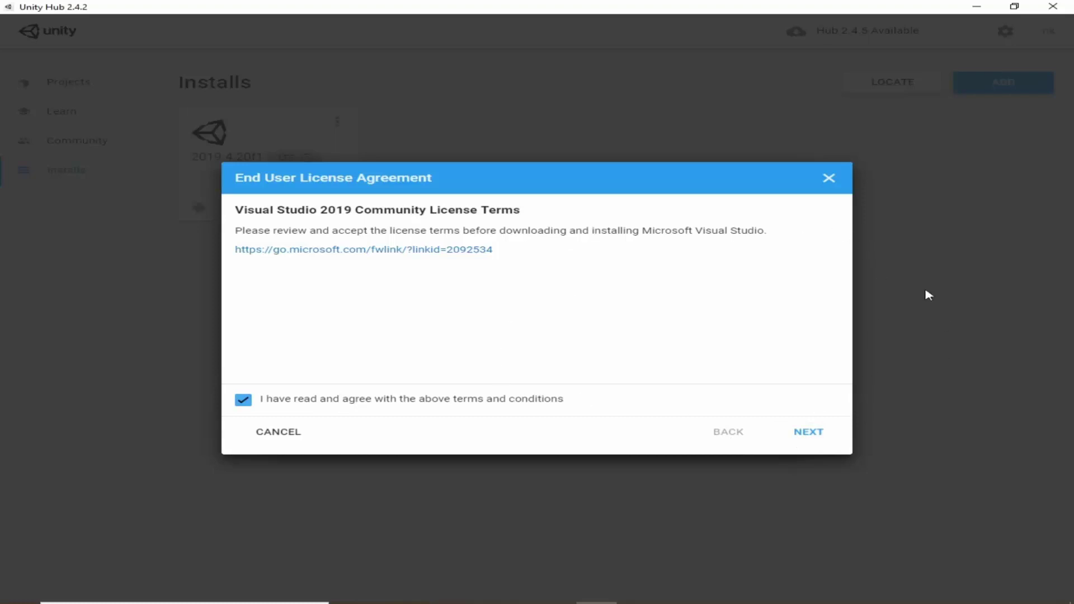
{"action": "left_click", "coordinate": [828, 179]}
{"action": "left_click", "coordinate": [828, 179]}
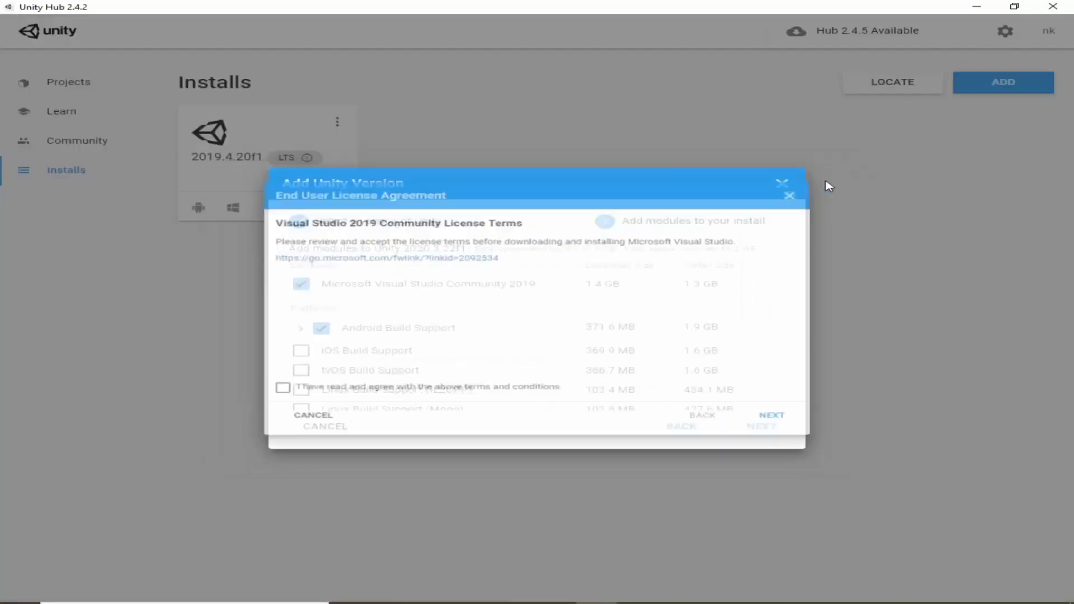
Cancel adding the new Unity version and return to the Projects list.
{"action": "left_click", "coordinate": [779, 182]}
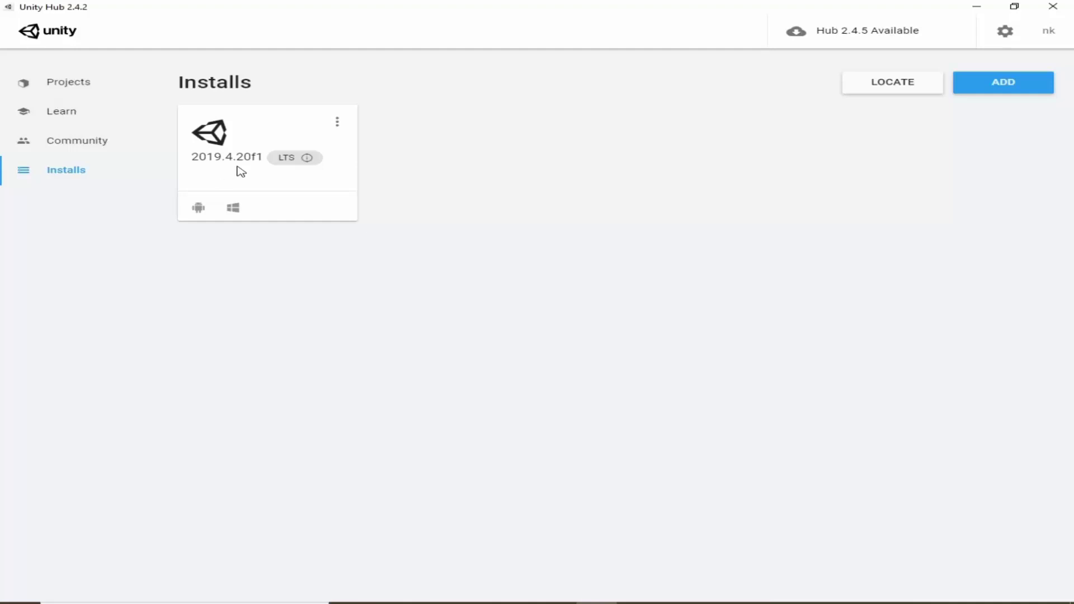
{"action": "mouse_move", "coordinate": [299, 166]}
{"action": "left_click", "coordinate": [101, 90]}
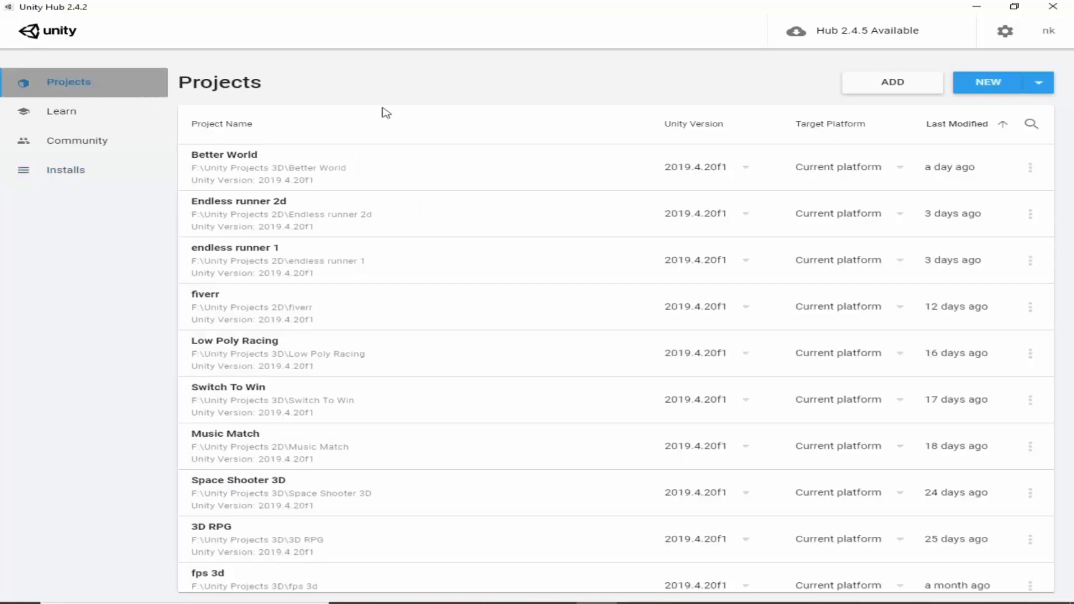
Start a new Unity 2019.4.20f1 project using the 2D template and select its default name.
{"action": "left_click", "coordinate": [987, 84]}
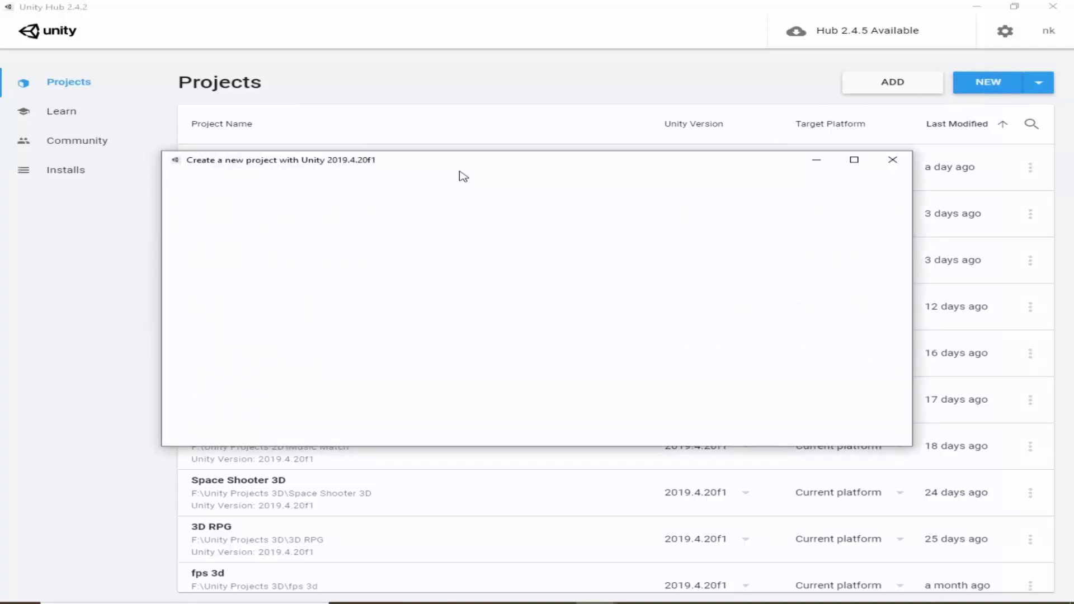
{"action": "left_click_drag", "start_coordinate": [394, 165], "coordinate": [365, 184]}
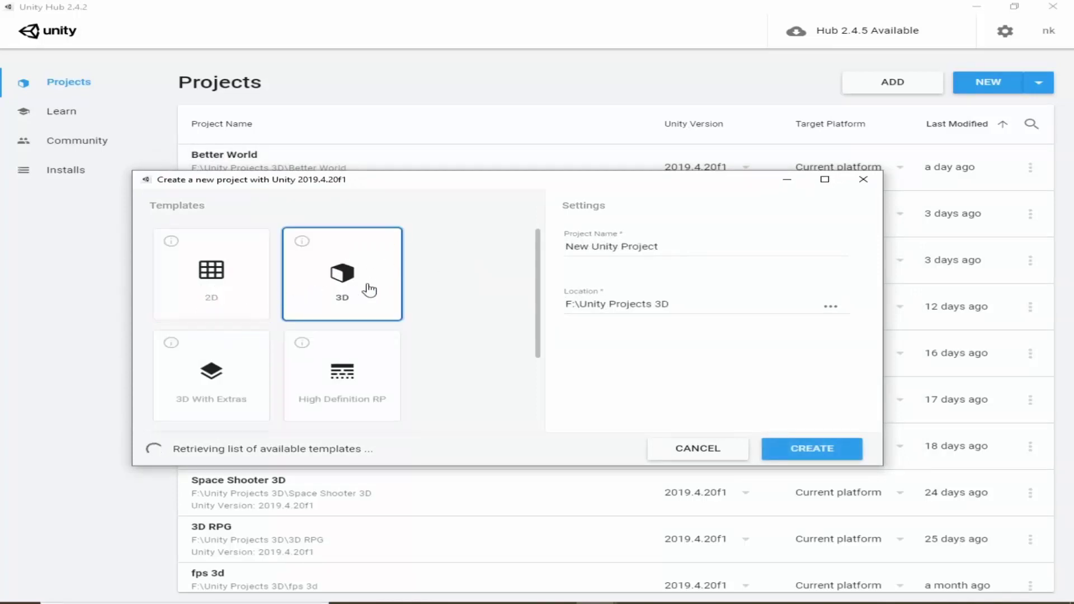
{"action": "scroll", "coordinate": [448, 350], "scroll_direction": "down", "scroll_amount": 2}
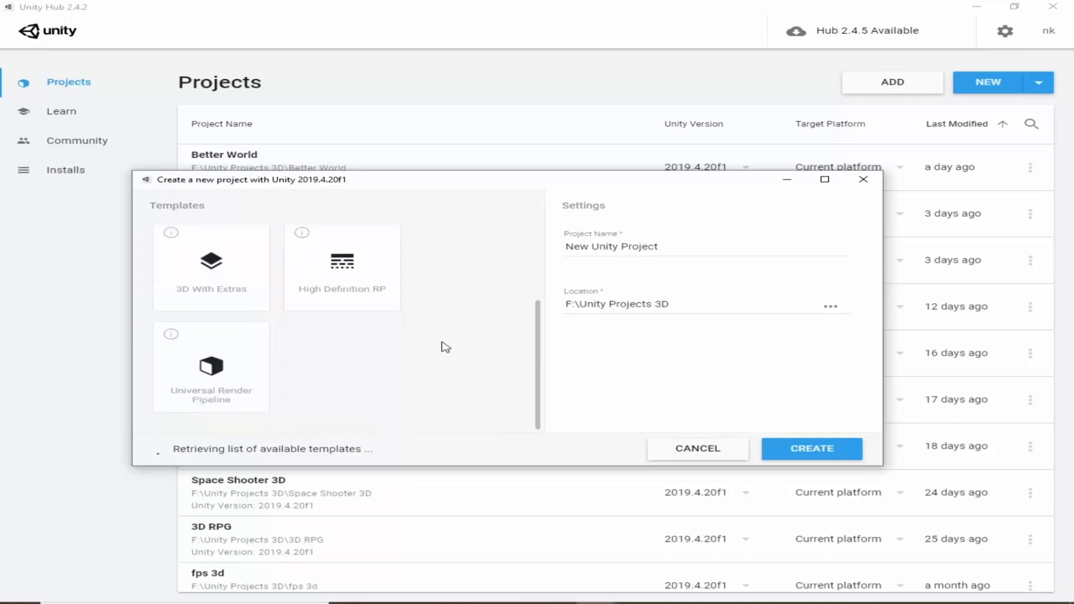
{"action": "scroll", "coordinate": [446, 346], "scroll_direction": "up", "scroll_amount": 2}
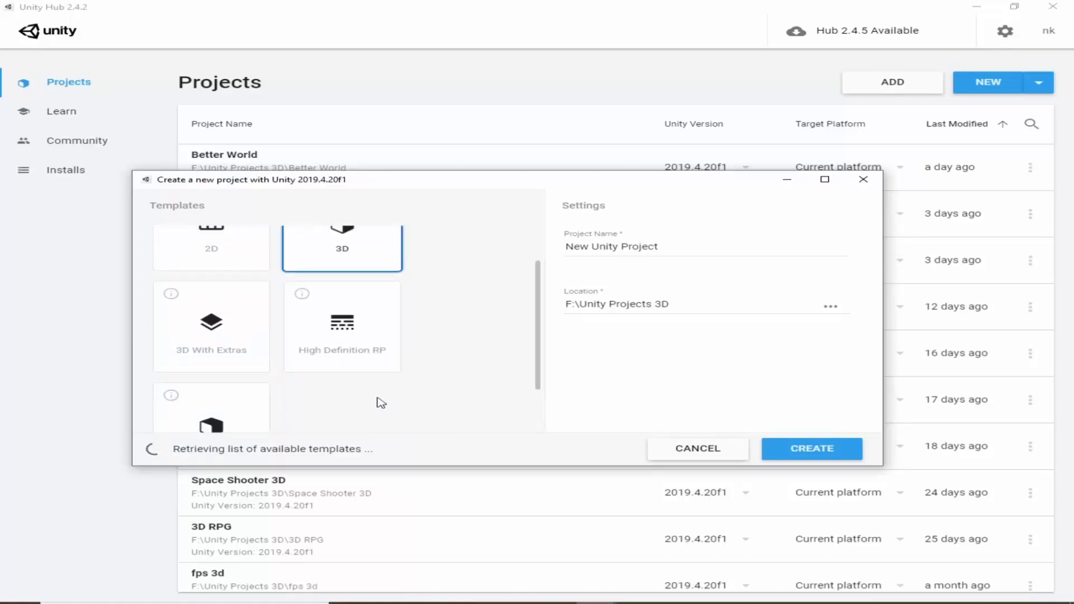
{"action": "scroll", "coordinate": [397, 395], "scroll_direction": "down", "scroll_amount": 2}
{"action": "scroll", "coordinate": [443, 372], "scroll_direction": "up", "scroll_amount": 2}
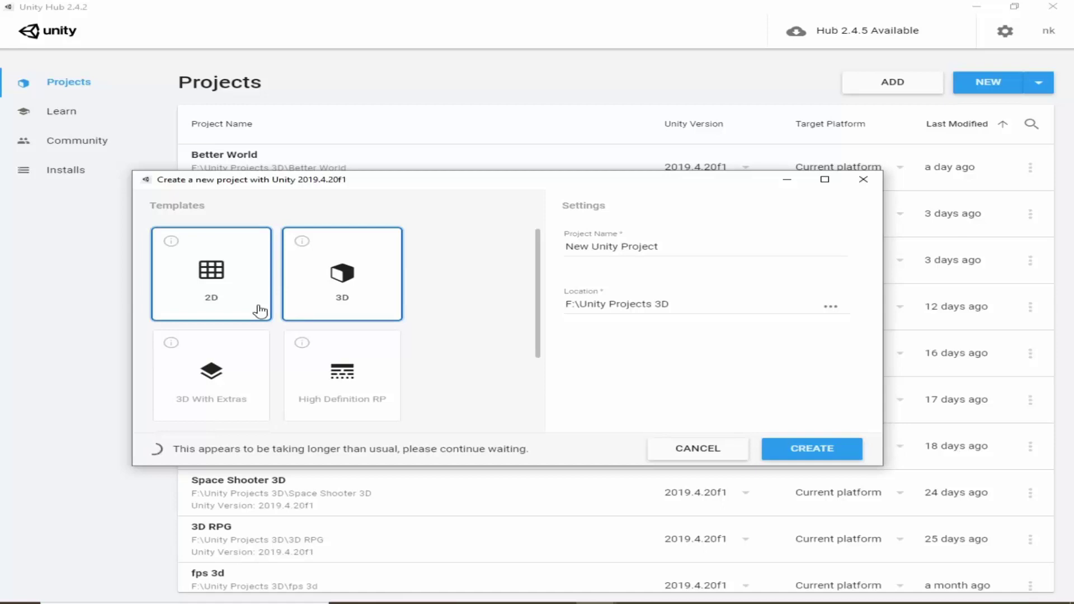
{"action": "left_click", "coordinate": [260, 311]}
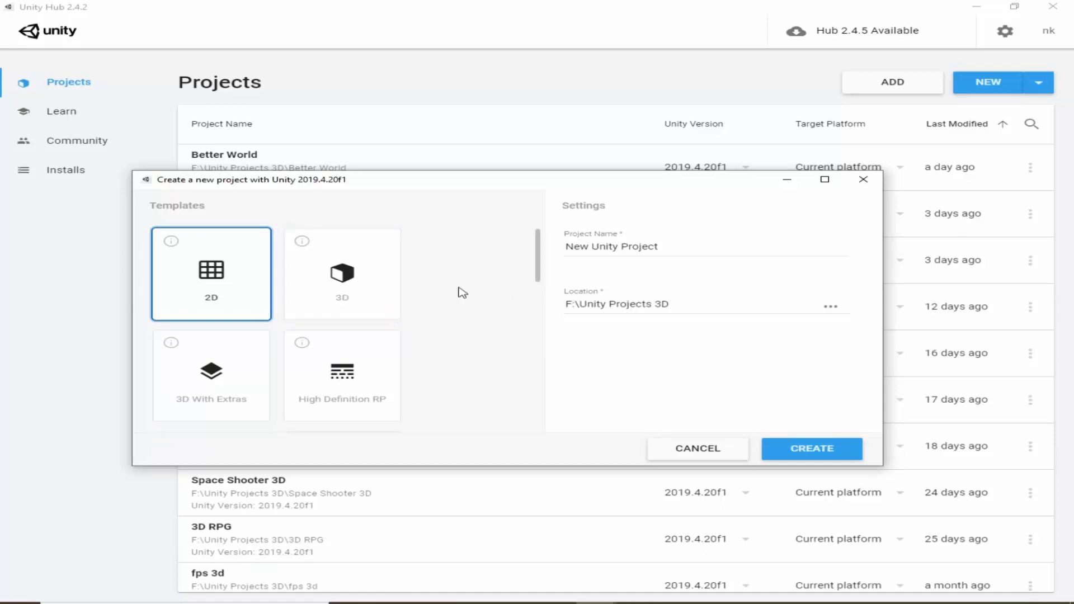
{"action": "left_click_drag", "start_coordinate": [684, 250], "coordinate": [510, 252]}
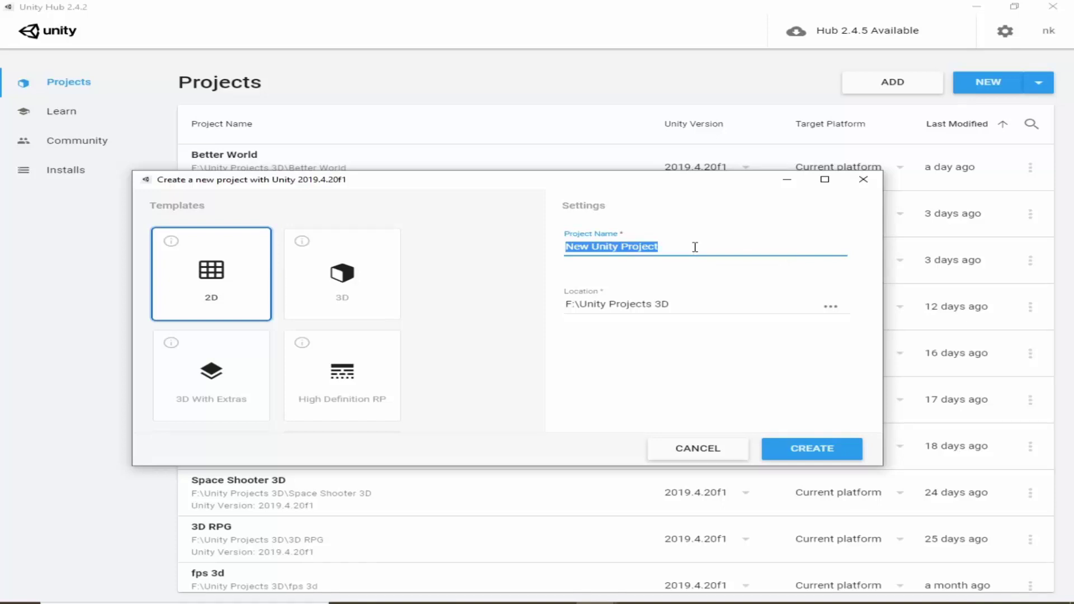
Begin typing 'Endless Runner Android' as the project name.
{"action": "type", "text": "Endles"}
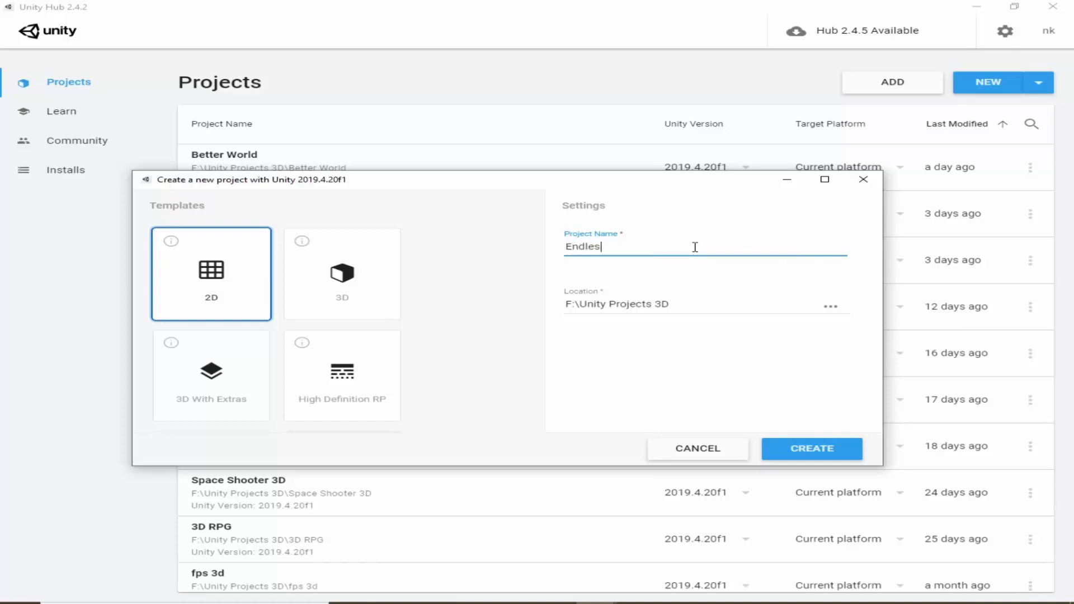